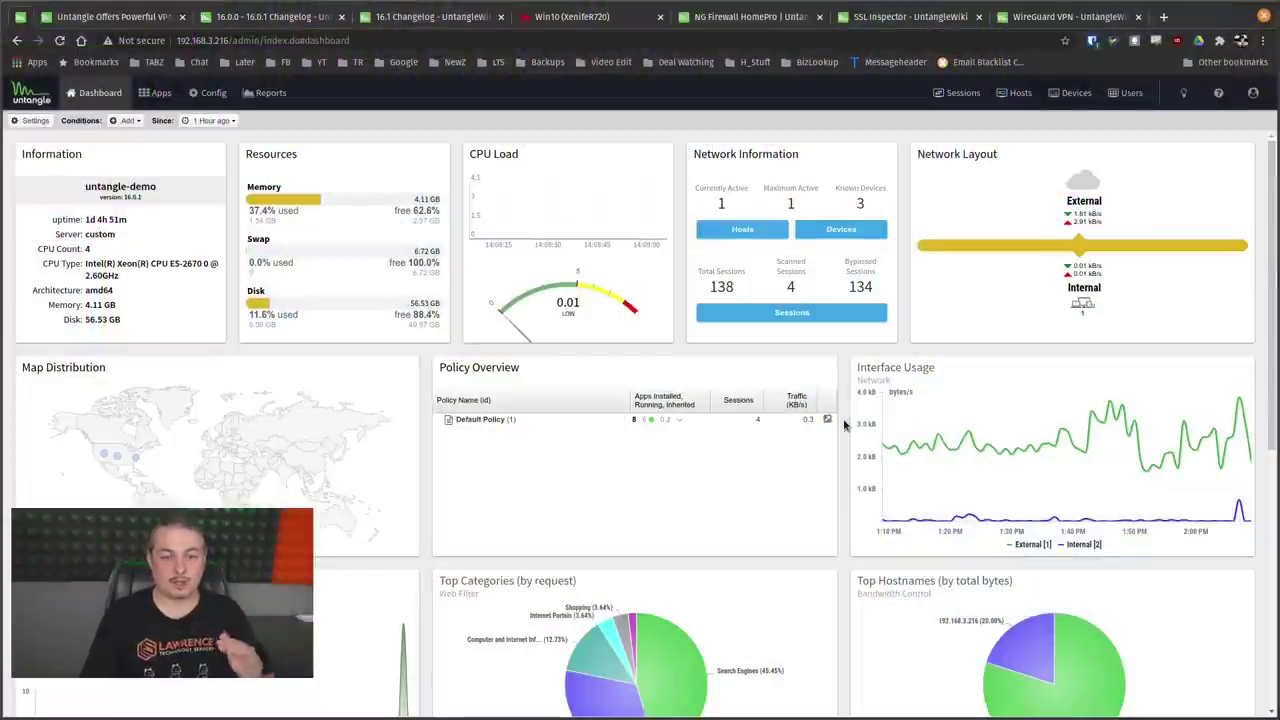
Step: Check the Upgrade settings under Config, find no upgrades available, and return to Configuration
scroll(843, 425, "down", 5)
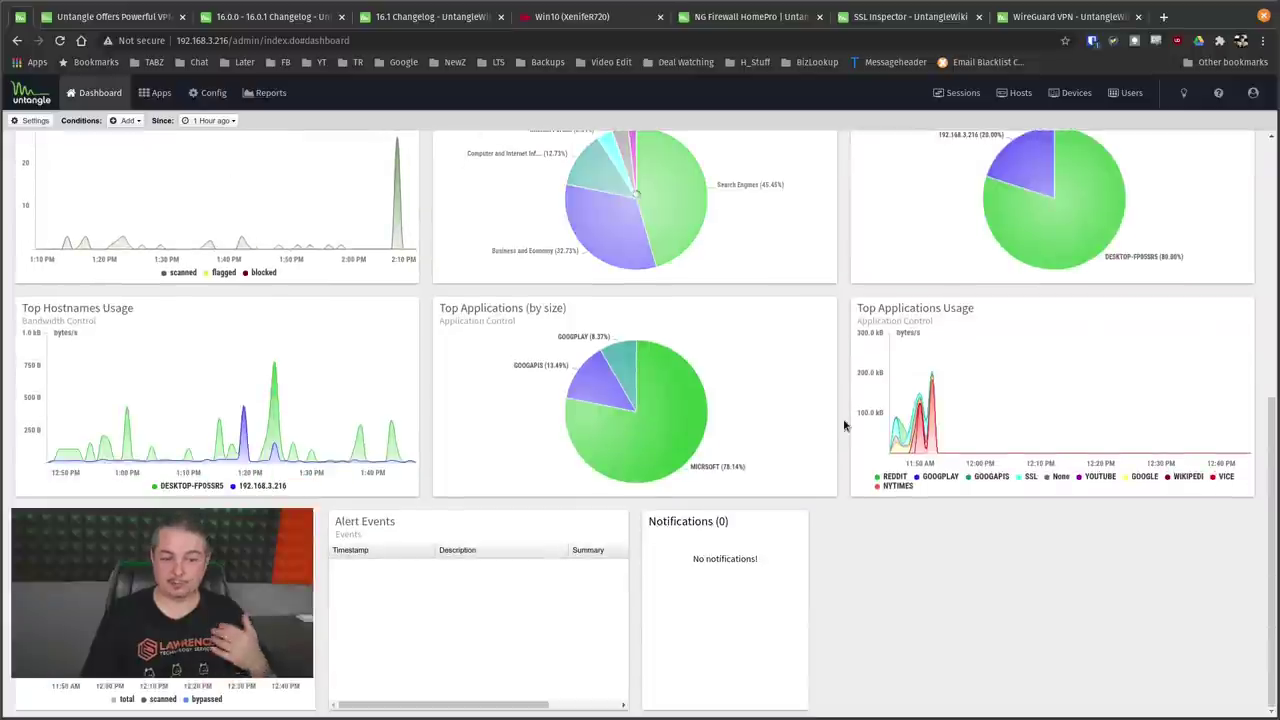
scroll(843, 425, "up", 6)
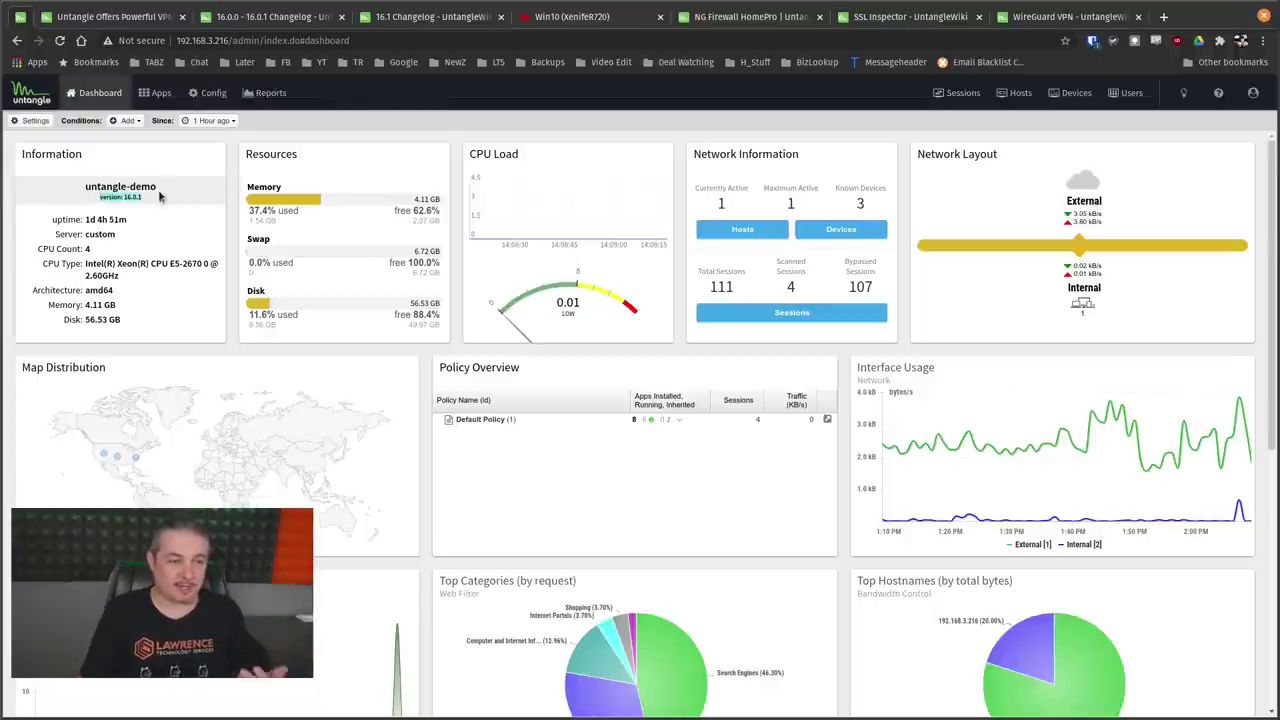
left_click(209, 94)
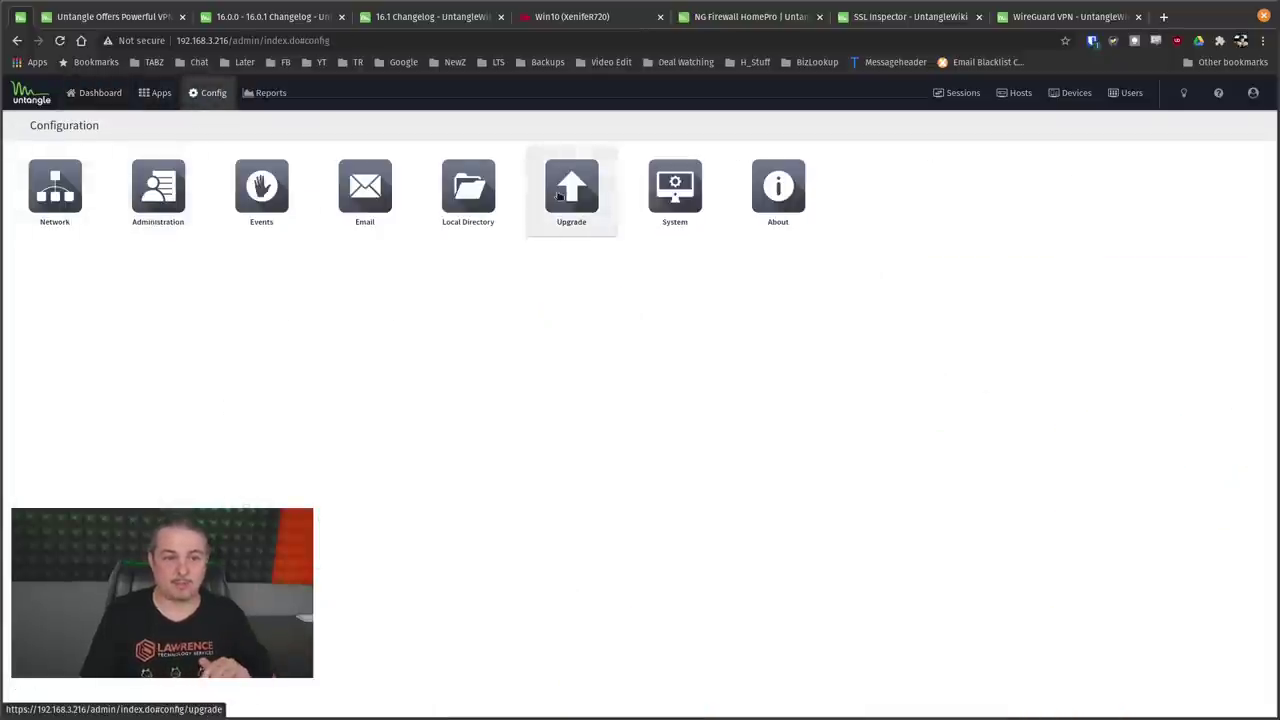
left_click(571, 190)
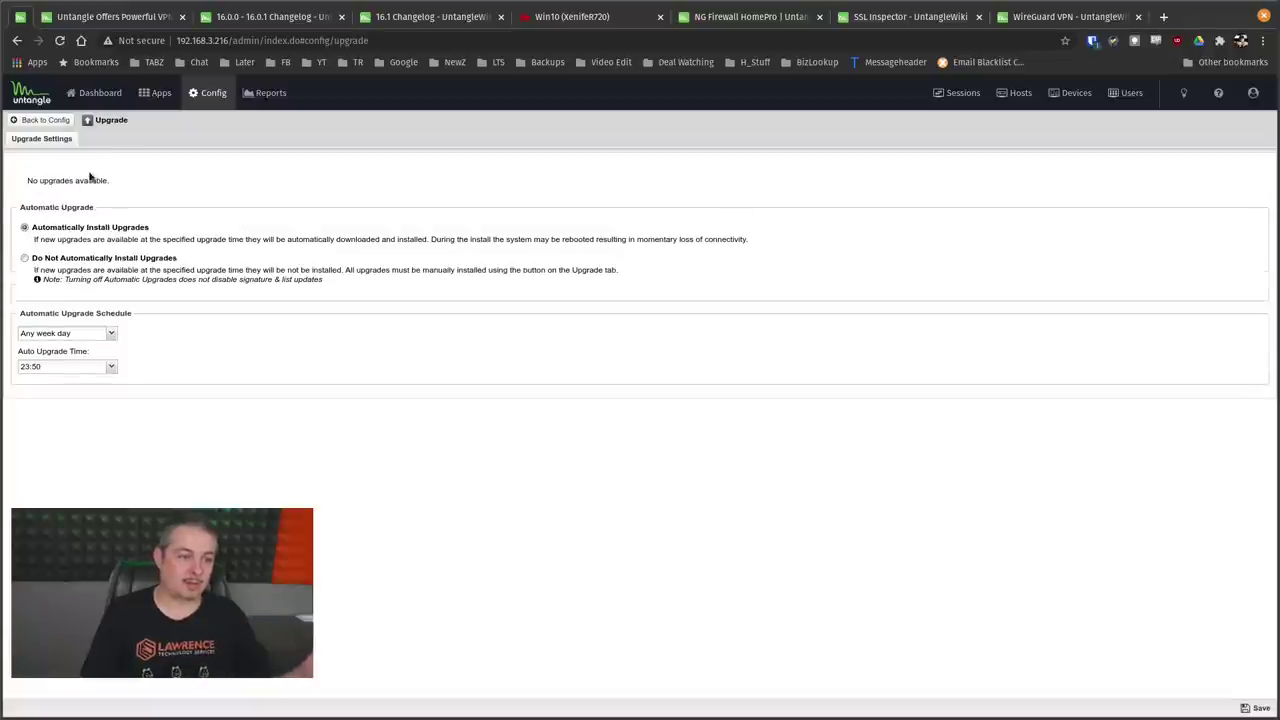
left_click(64, 121)
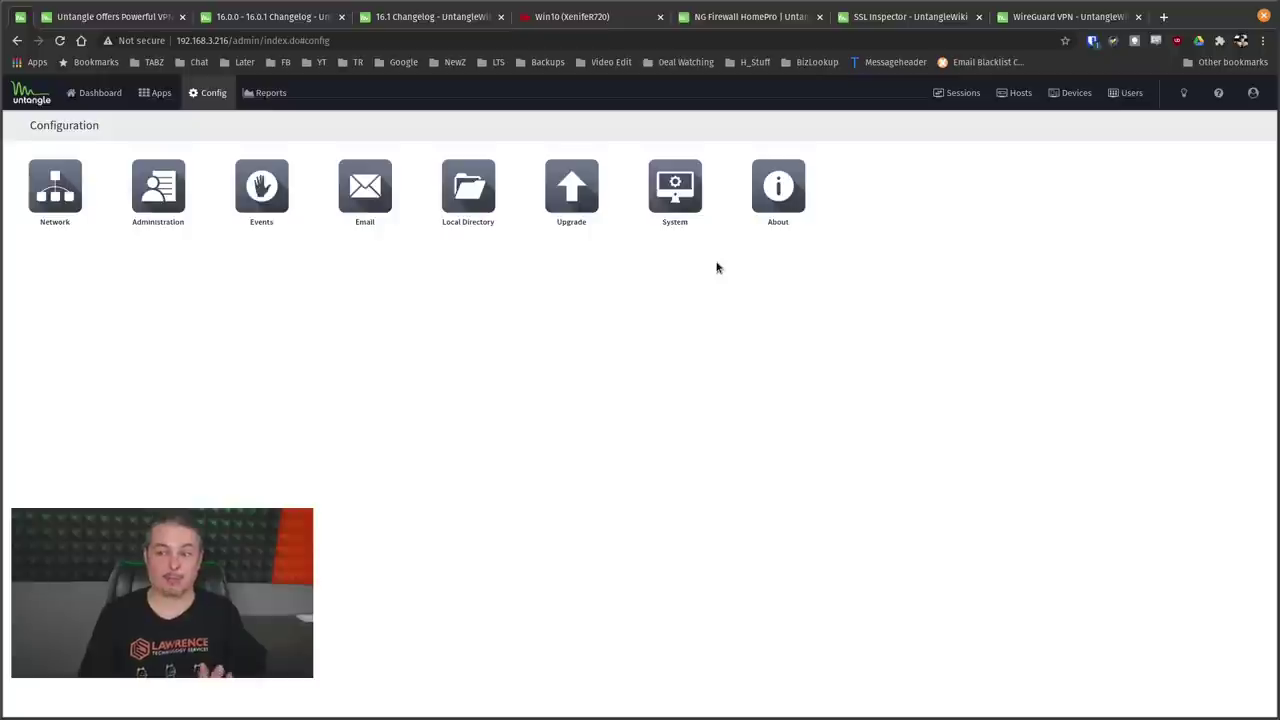
Step: Read through the NG Firewall 16 release announcement article
left_click(110, 16)
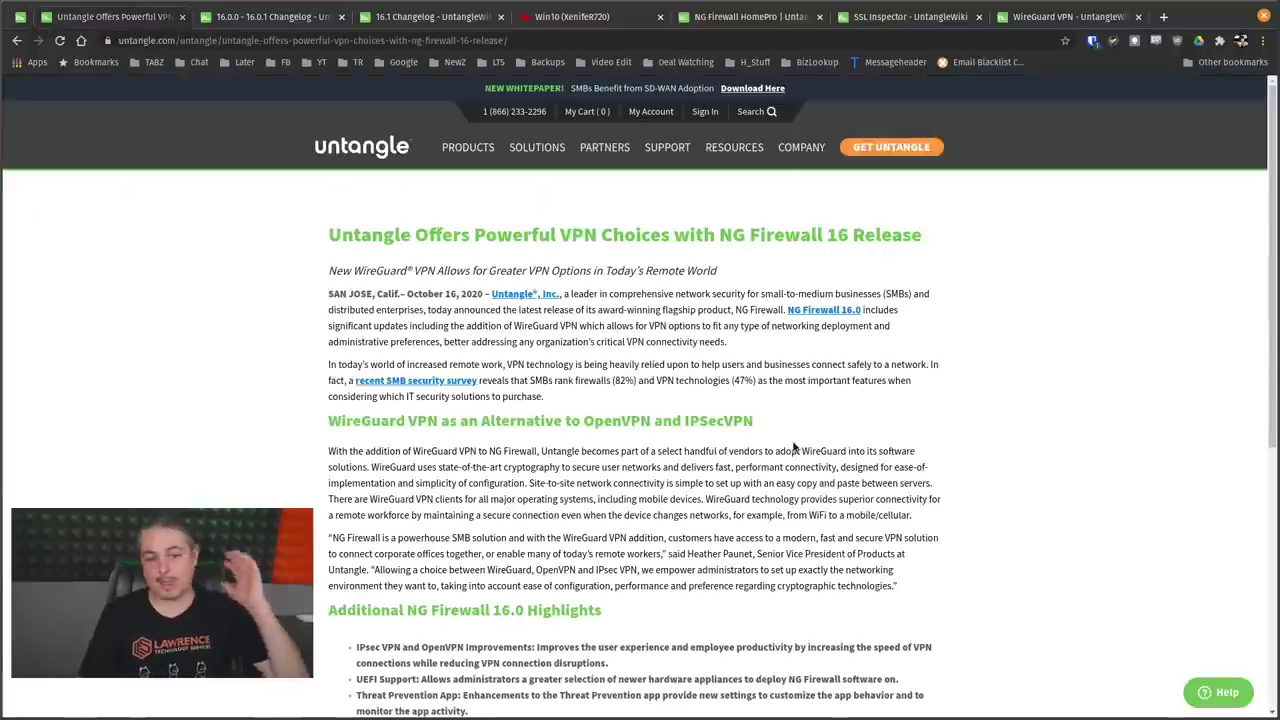
scroll(793, 442, "down", 3)
scroll(793, 442, "up", 2)
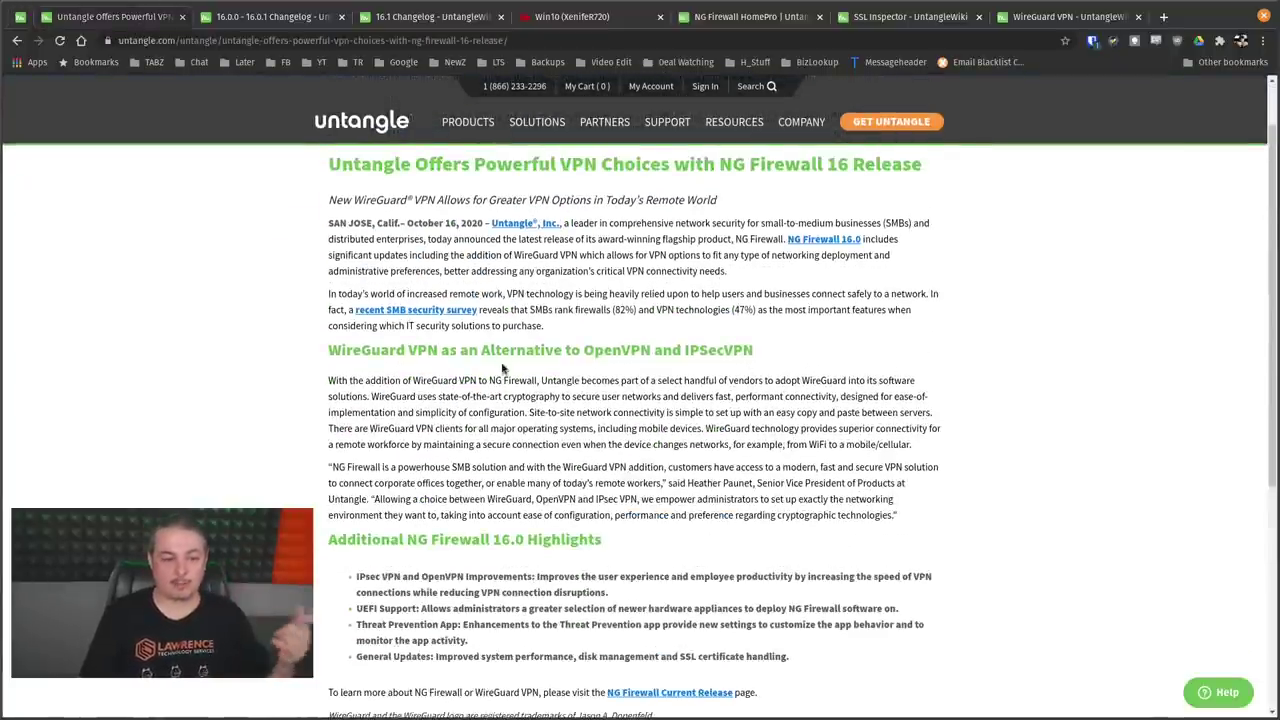
scroll(733, 500, "down", 2)
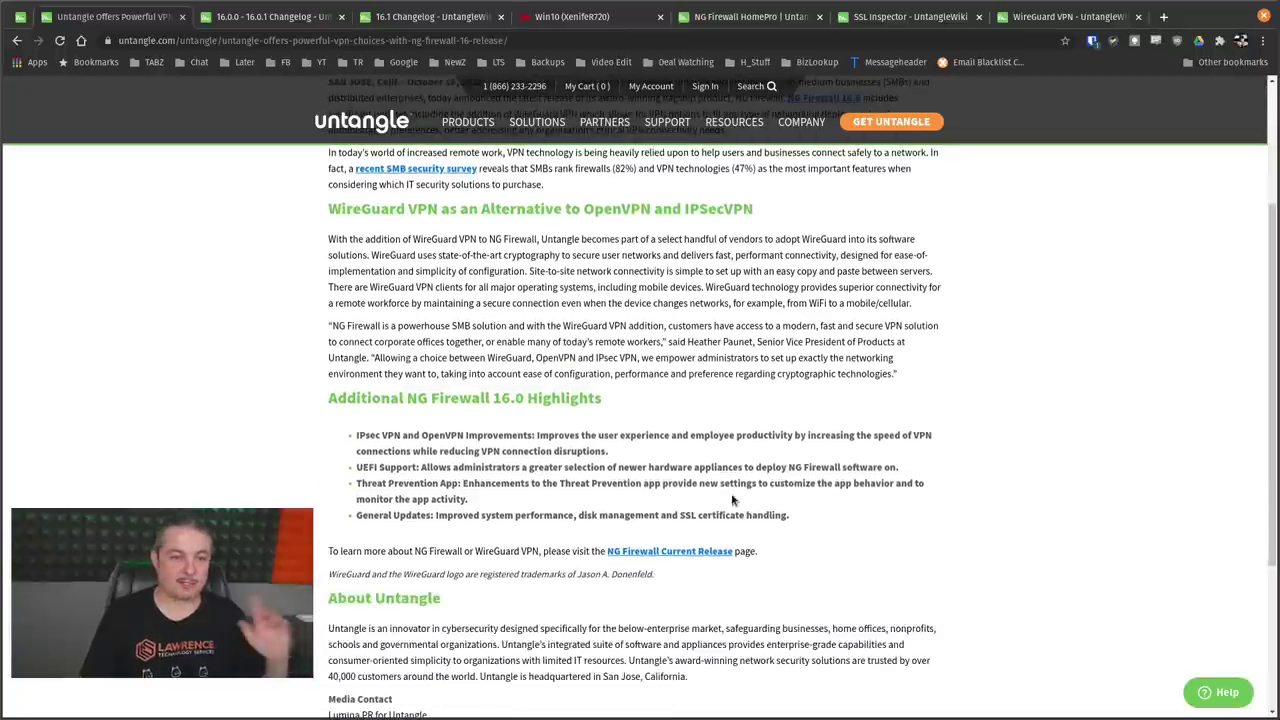
scroll(733, 500, "up", 3)
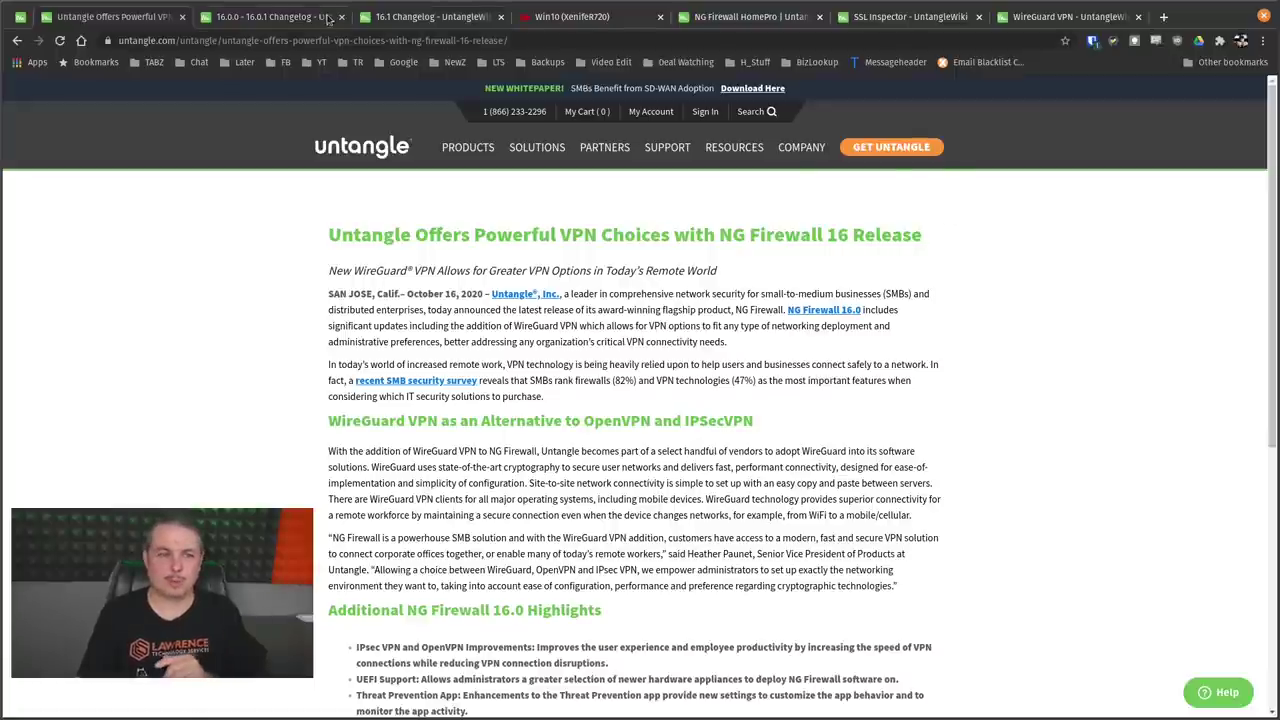
Step: On the NG Firewall HomePro page, highlight the heading and WireGuard VPN among the excluded apps
left_click(790, 20)
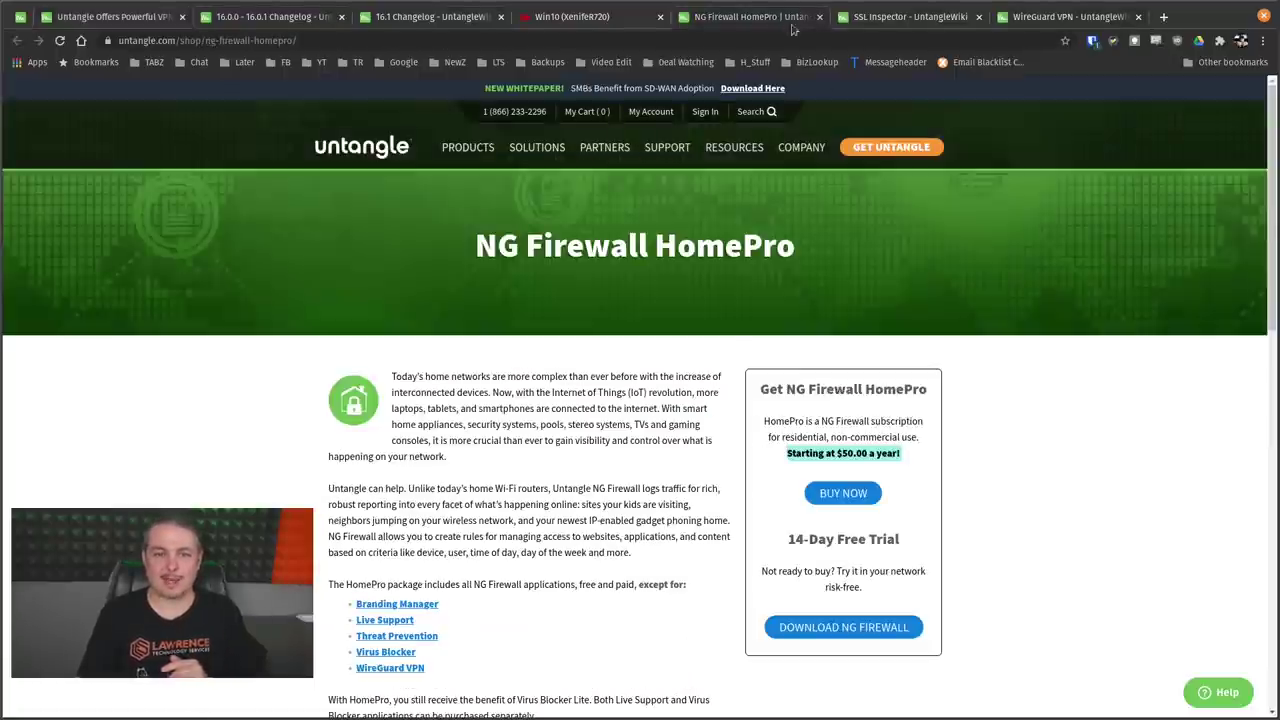
left_click_drag(477, 246, 818, 250)
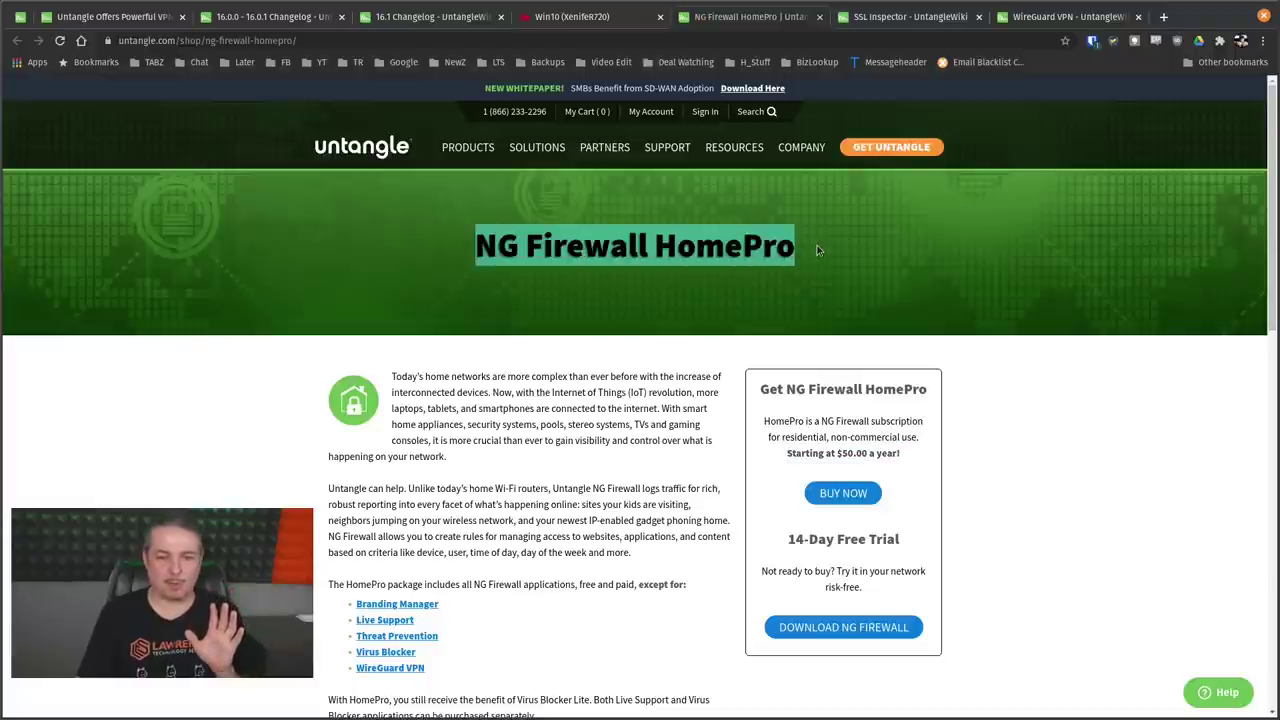
scroll(1042, 416, "down", 3)
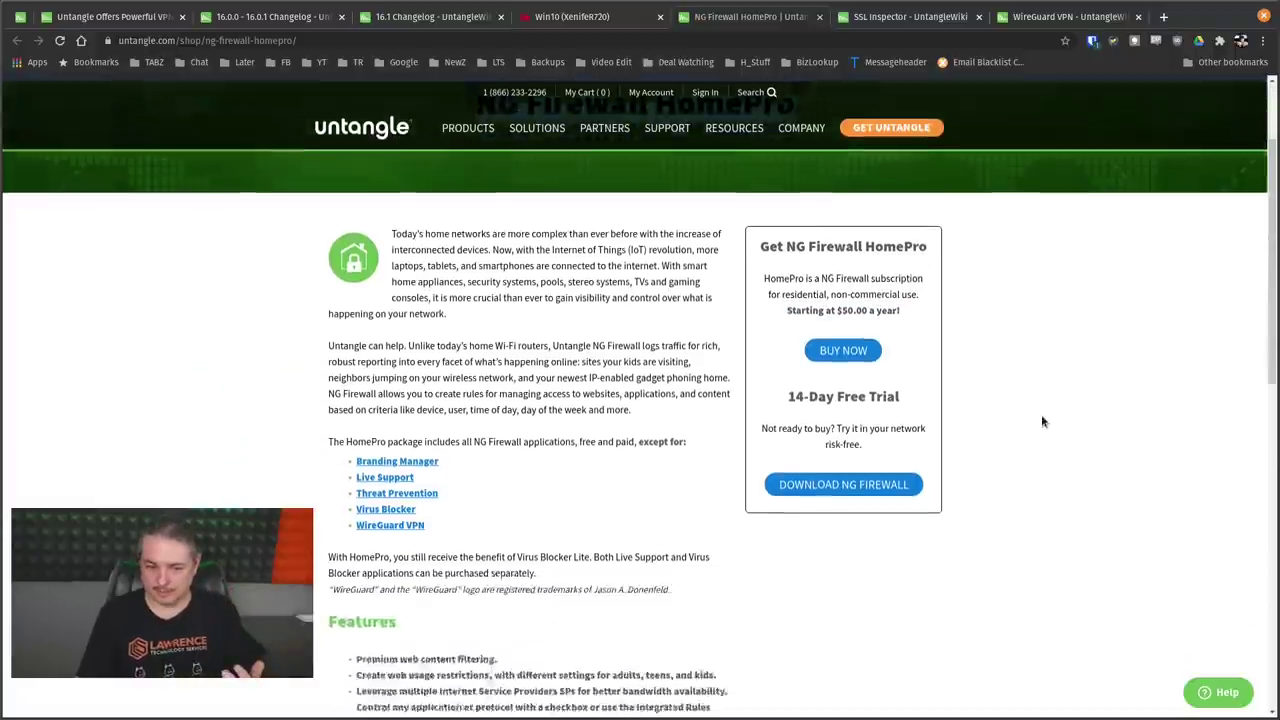
triple_click(410, 487)
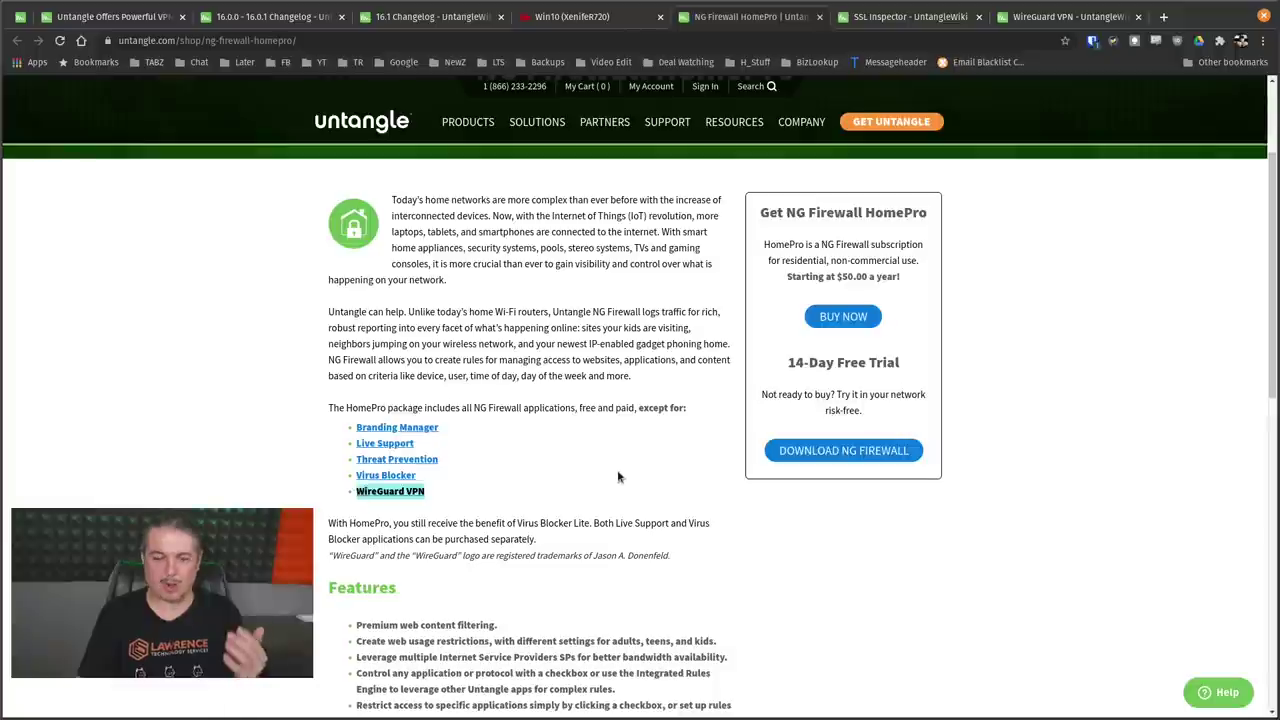
scroll(620, 476, "up", 3)
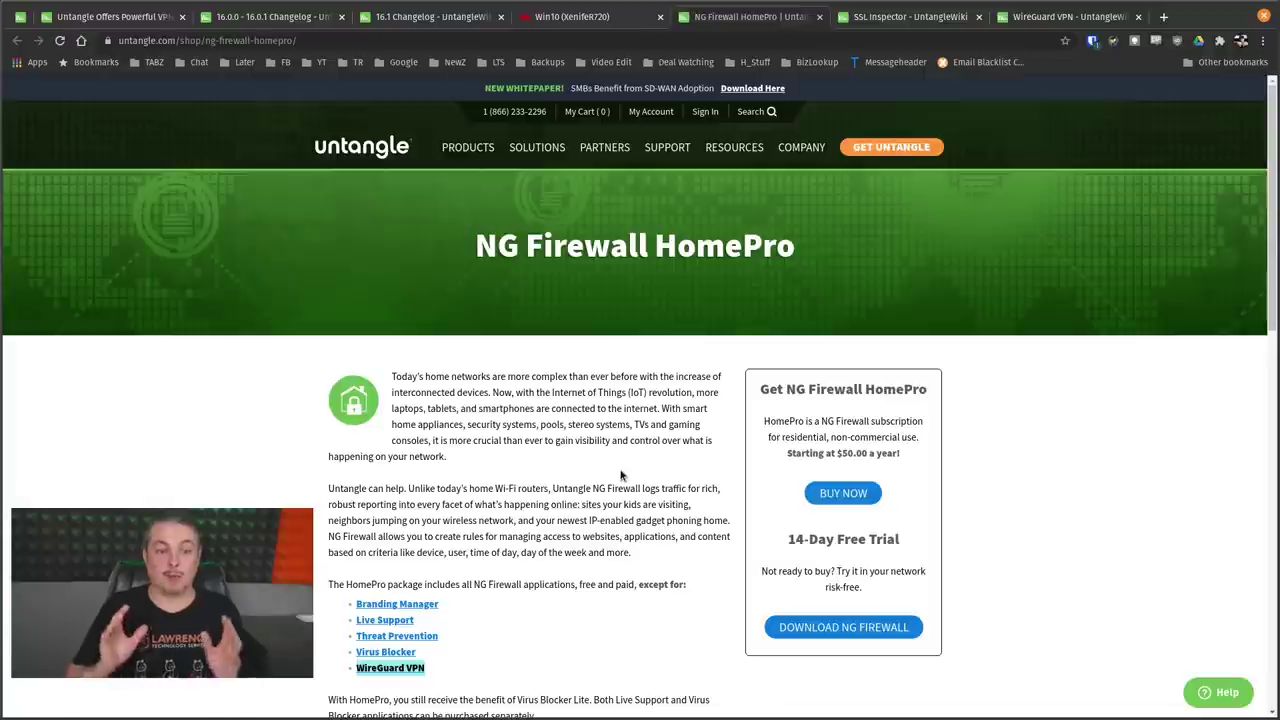
scroll(620, 475, "down", 3)
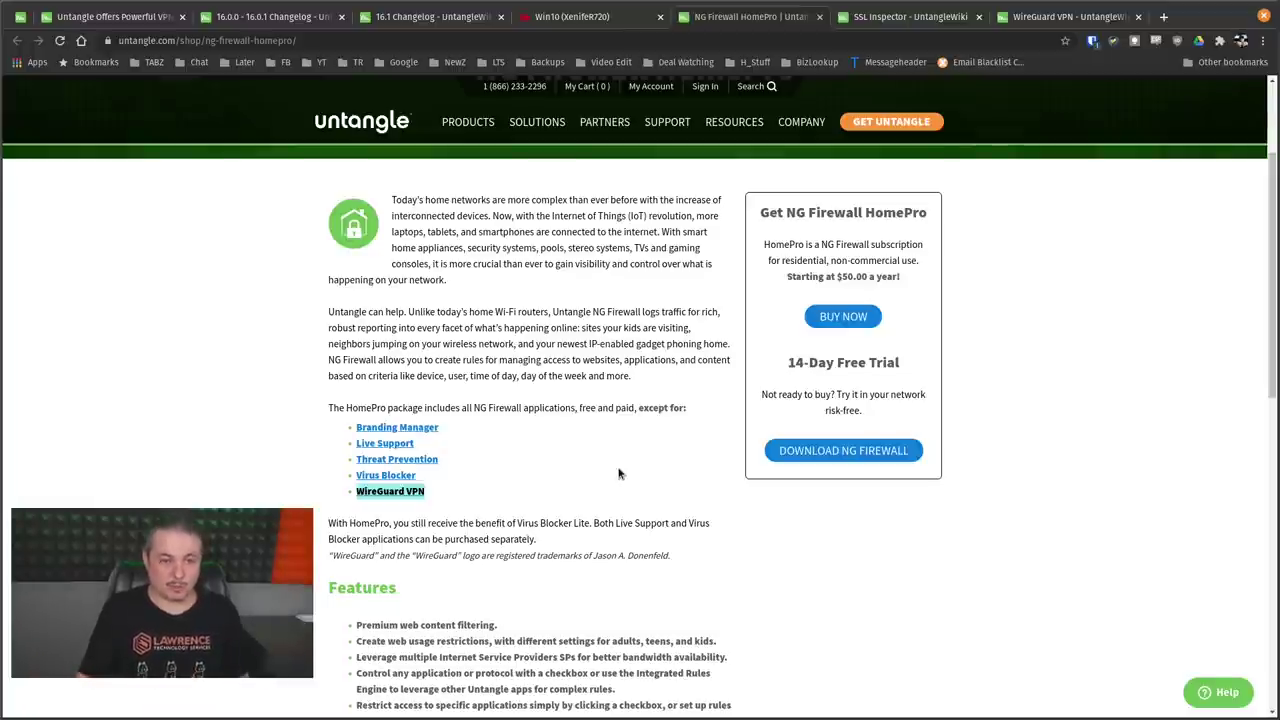
scroll(619, 474, "up", 3)
scroll(619, 474, "down", 2)
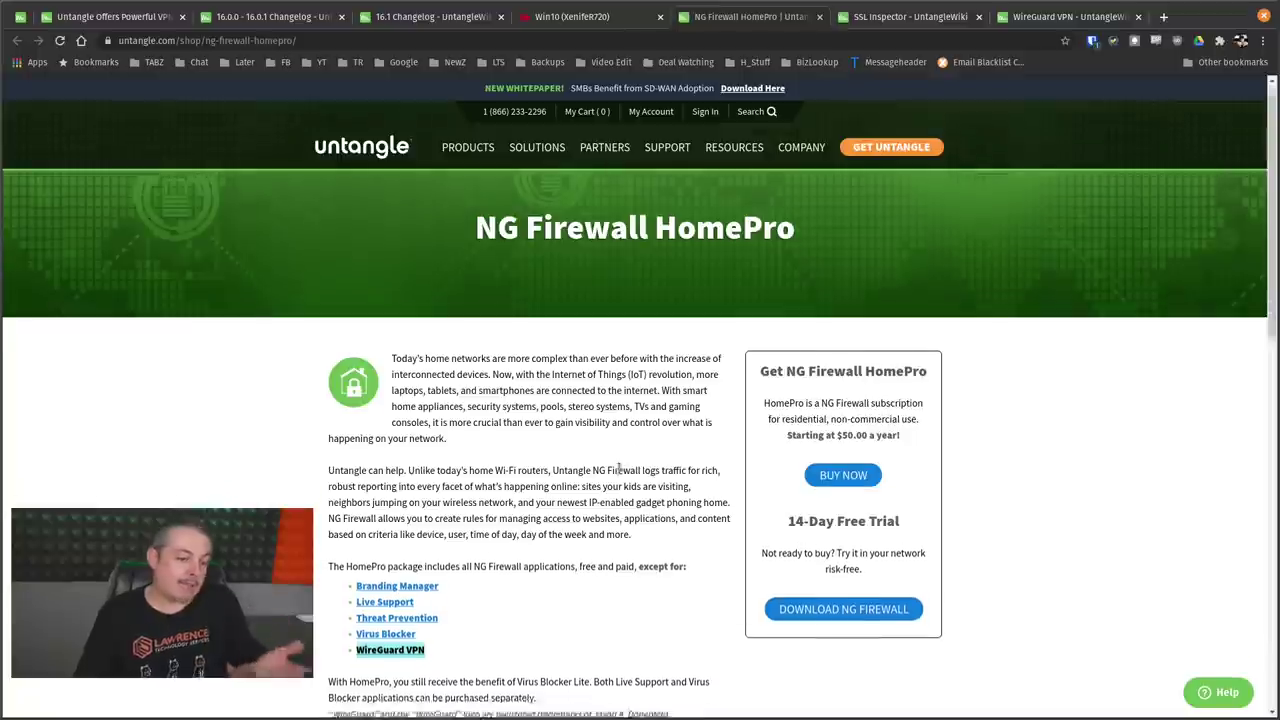
scroll(619, 474, "up", 2)
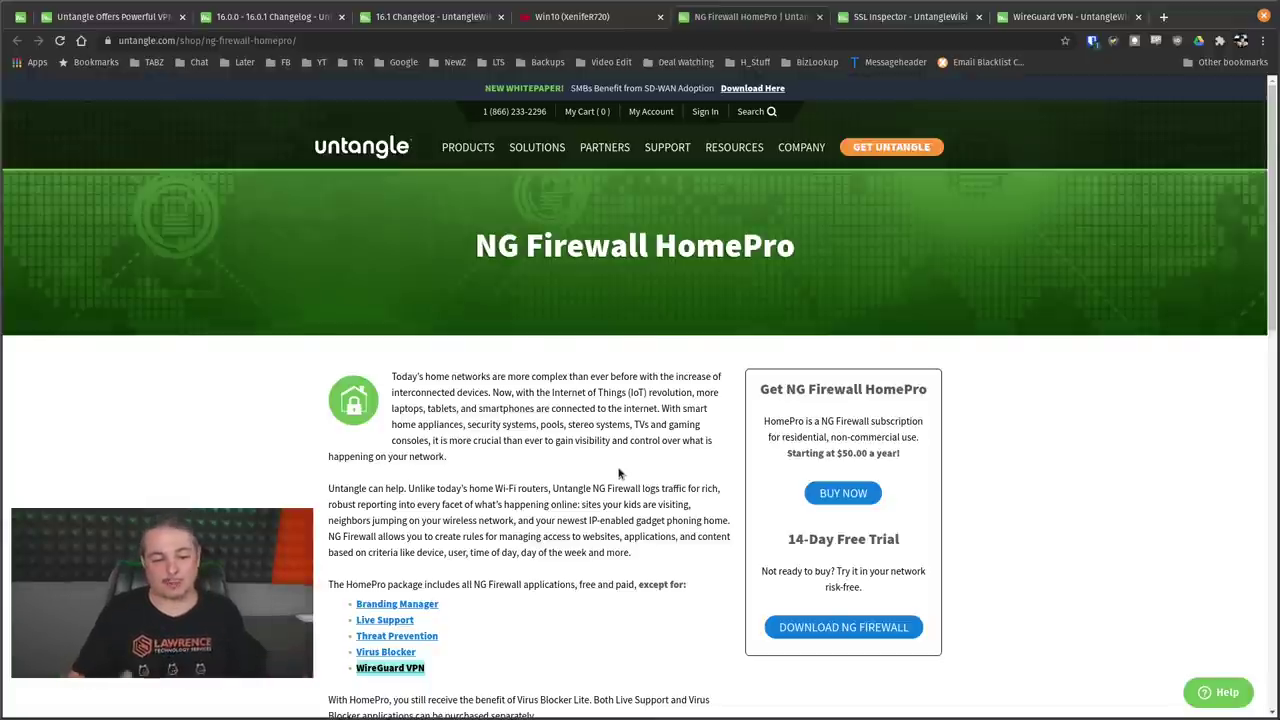
scroll(619, 474, "down", 1)
scroll(619, 474, "up", 1)
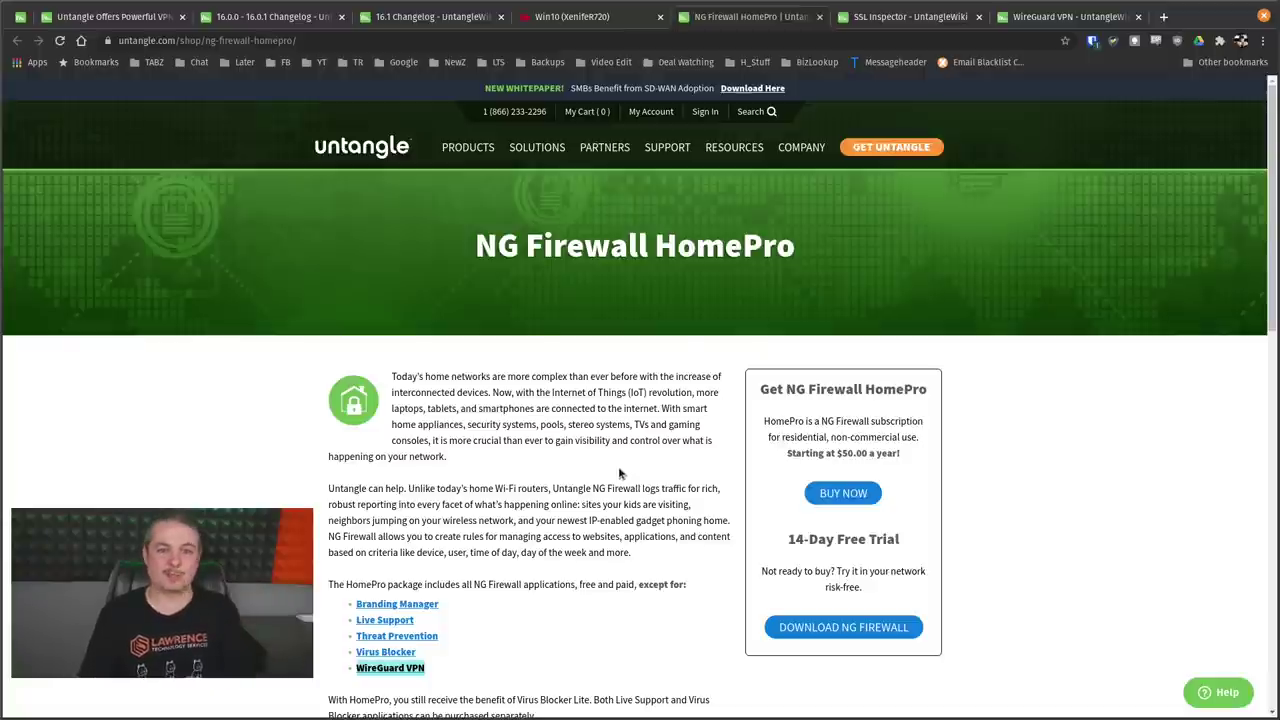
scroll(608, 464, "down", 3)
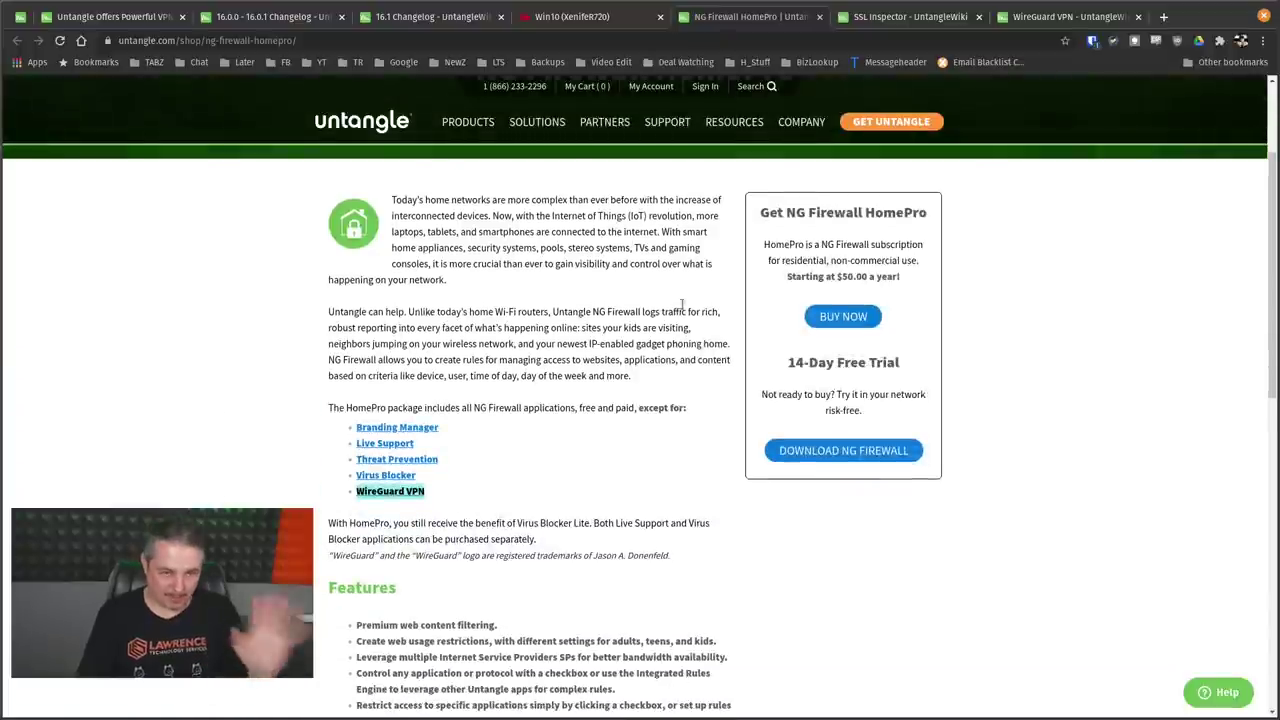
scroll(504, 343, "up", 3)
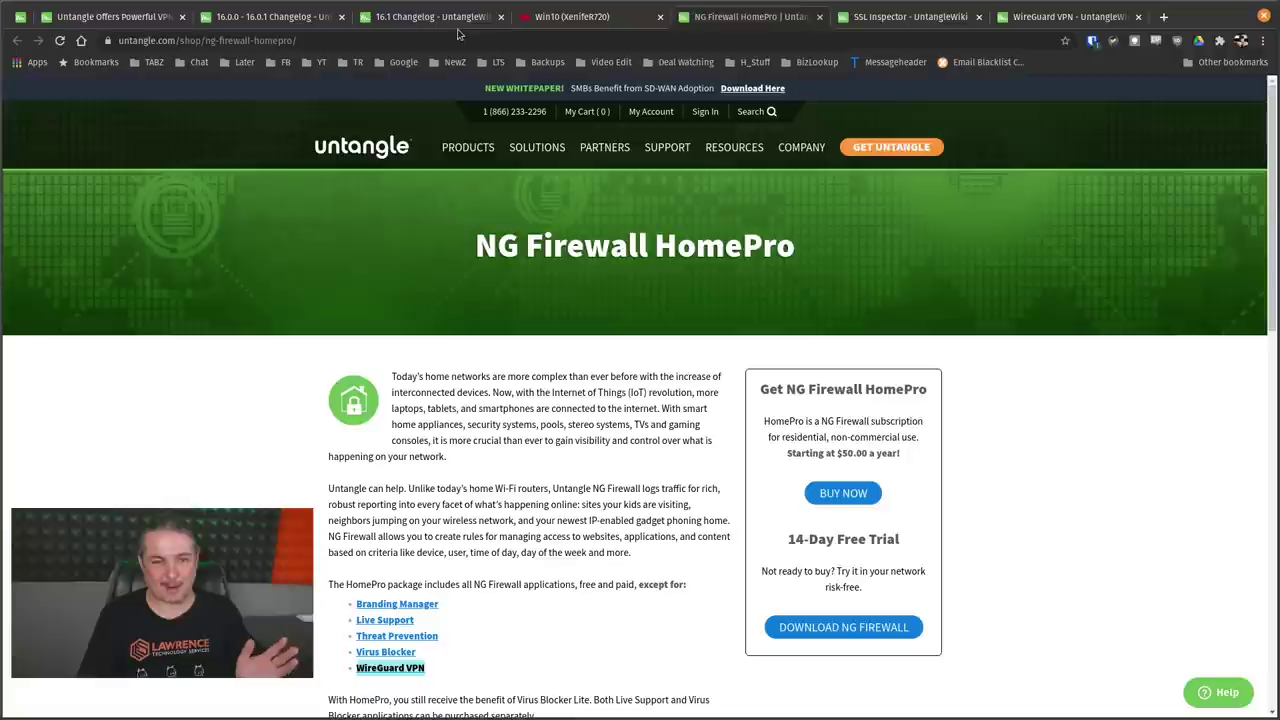
Step: Compare the 16.0.0 - 16.0.1 and 16.1 changelogs, highlighting the WireGuard heading
left_click(268, 26)
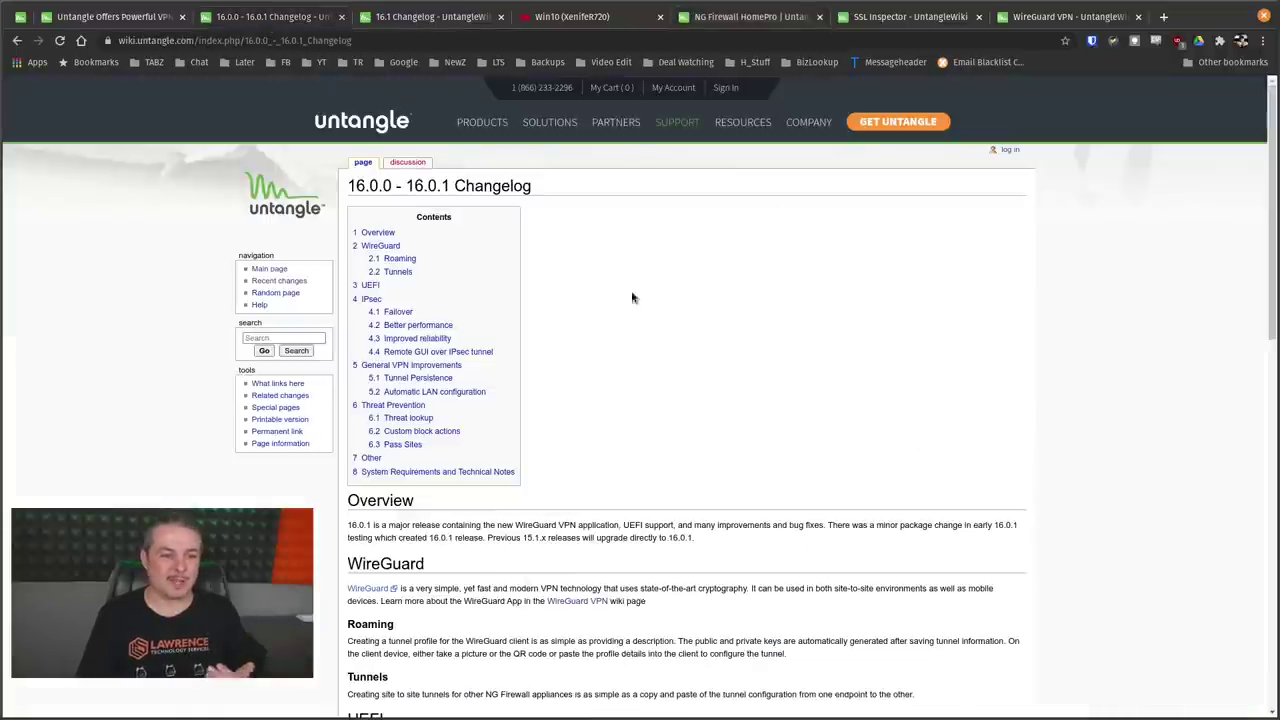
scroll(632, 297, "down", 3)
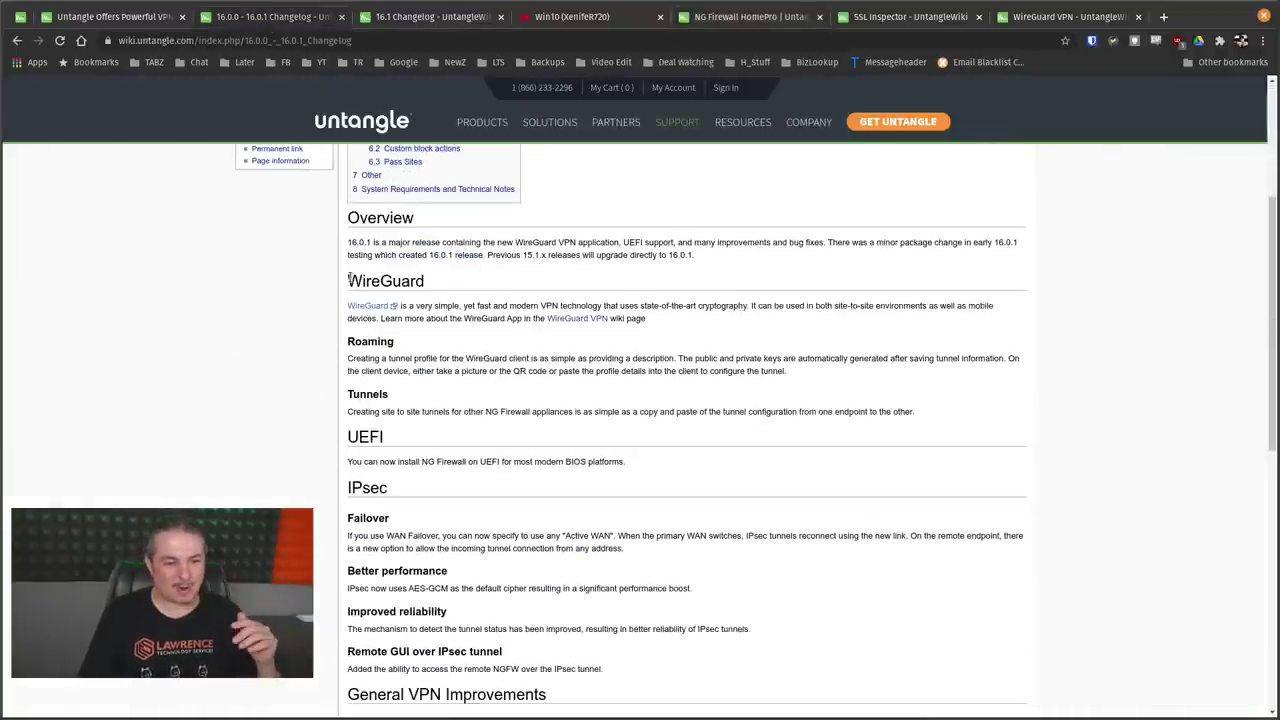
left_click_drag(349, 280, 475, 292)
left_click(435, 18)
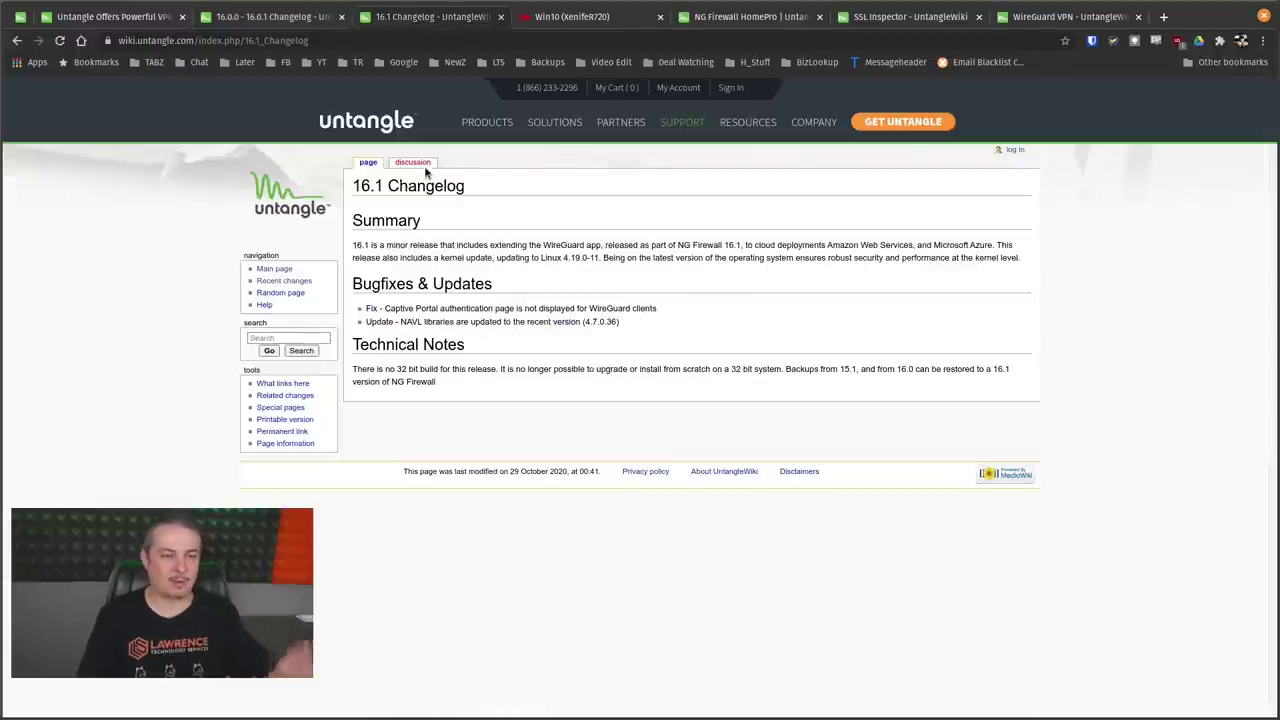
left_click(286, 17)
left_click(422, 18)
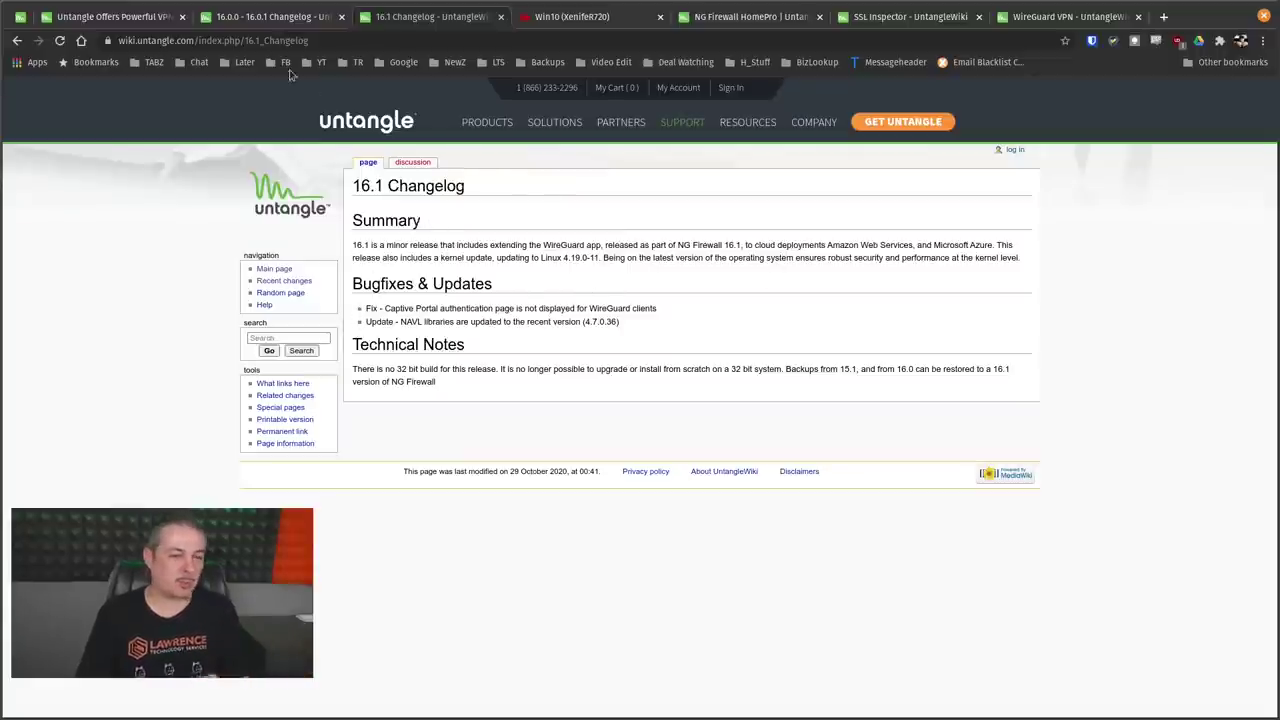
left_click(290, 20)
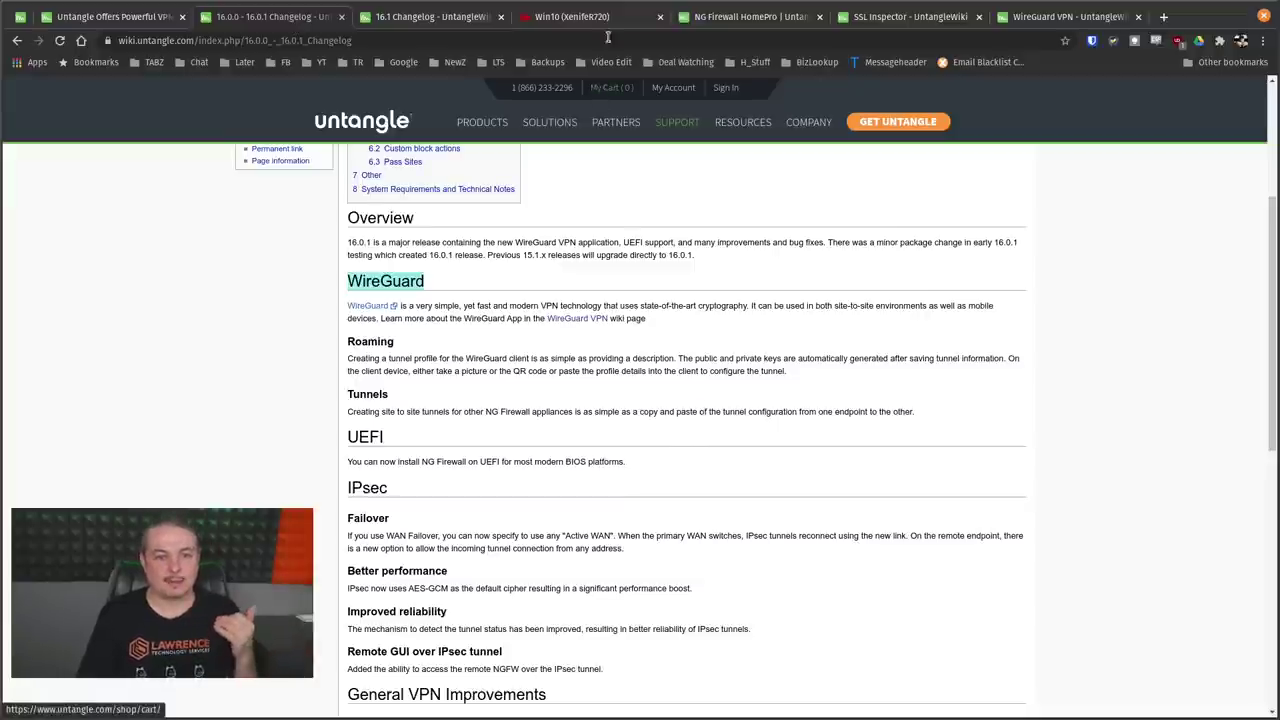
Step: View the WireGuard VPN wiki article, then show the admin console's Apps page
left_click(1068, 16)
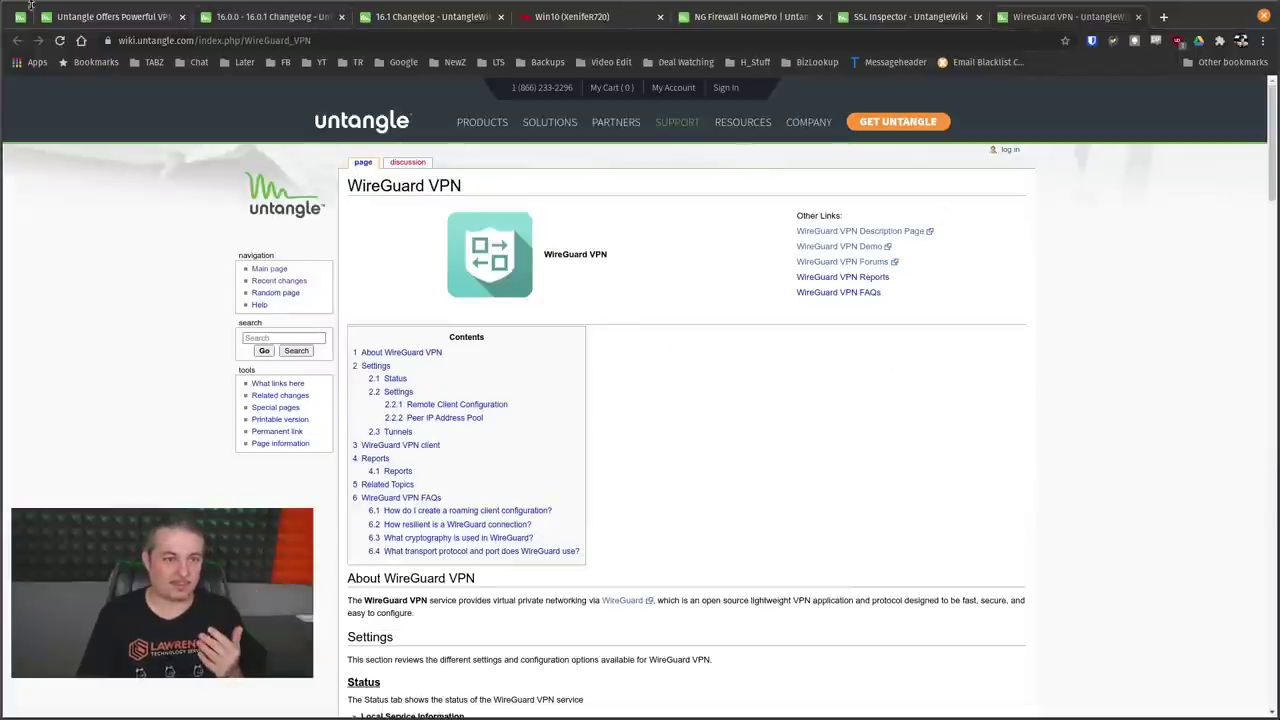
left_click(21, 18)
left_click(157, 93)
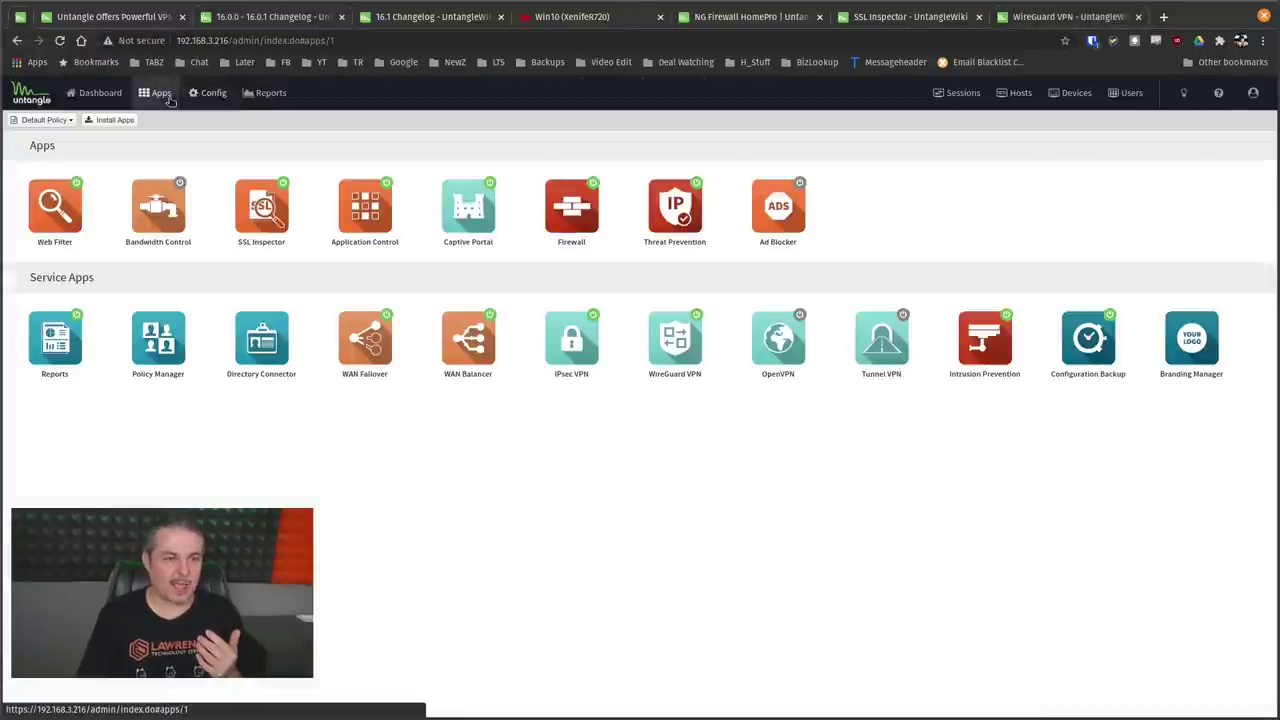
Step: Open WireGuard VPN, look over the Test and phone tunnels, and show the Tunnels list
left_click(697, 375)
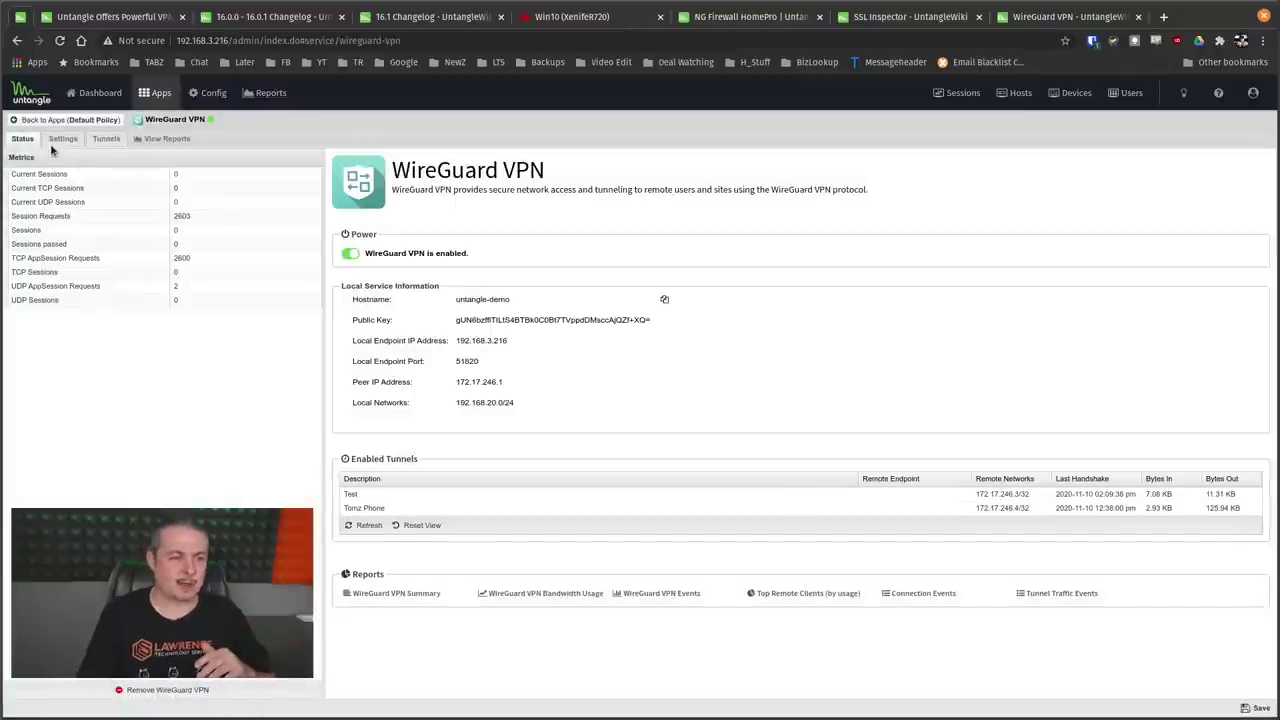
left_click(412, 499)
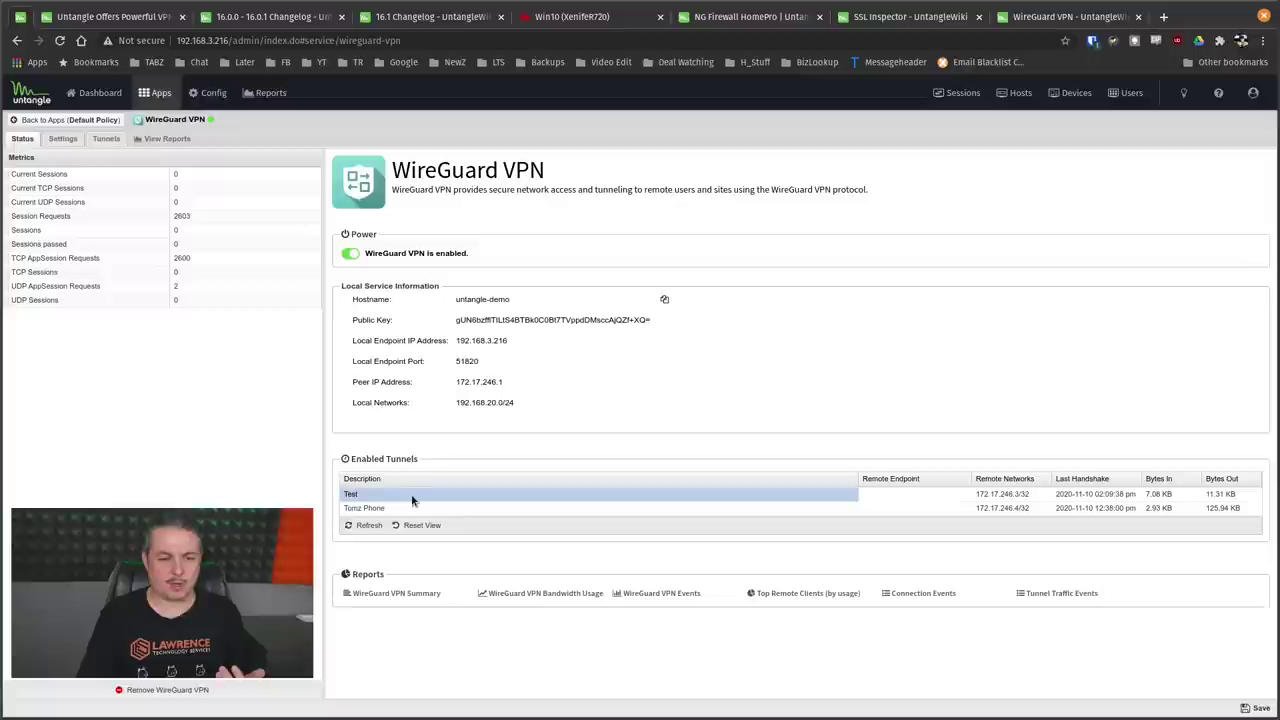
left_click(412, 512)
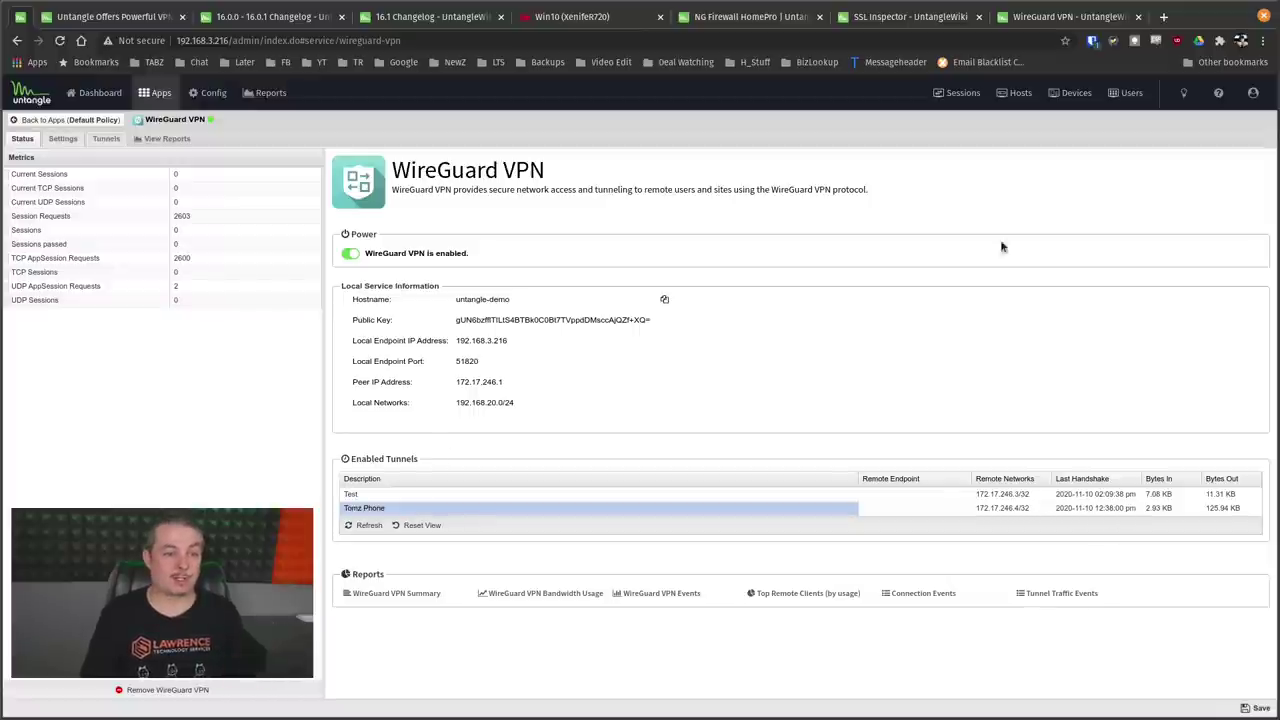
left_click(106, 138)
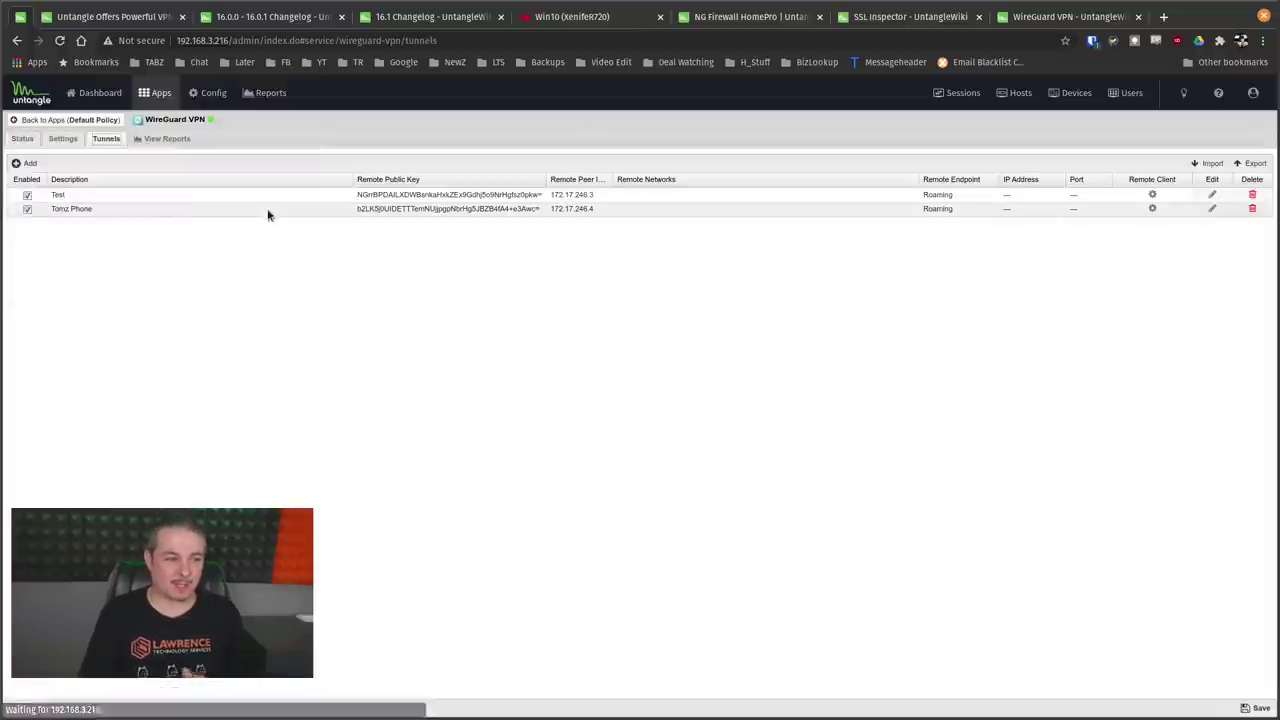
Step: View the phone tunnel's remote client configuration as a Configuration File
left_click(1152, 209)
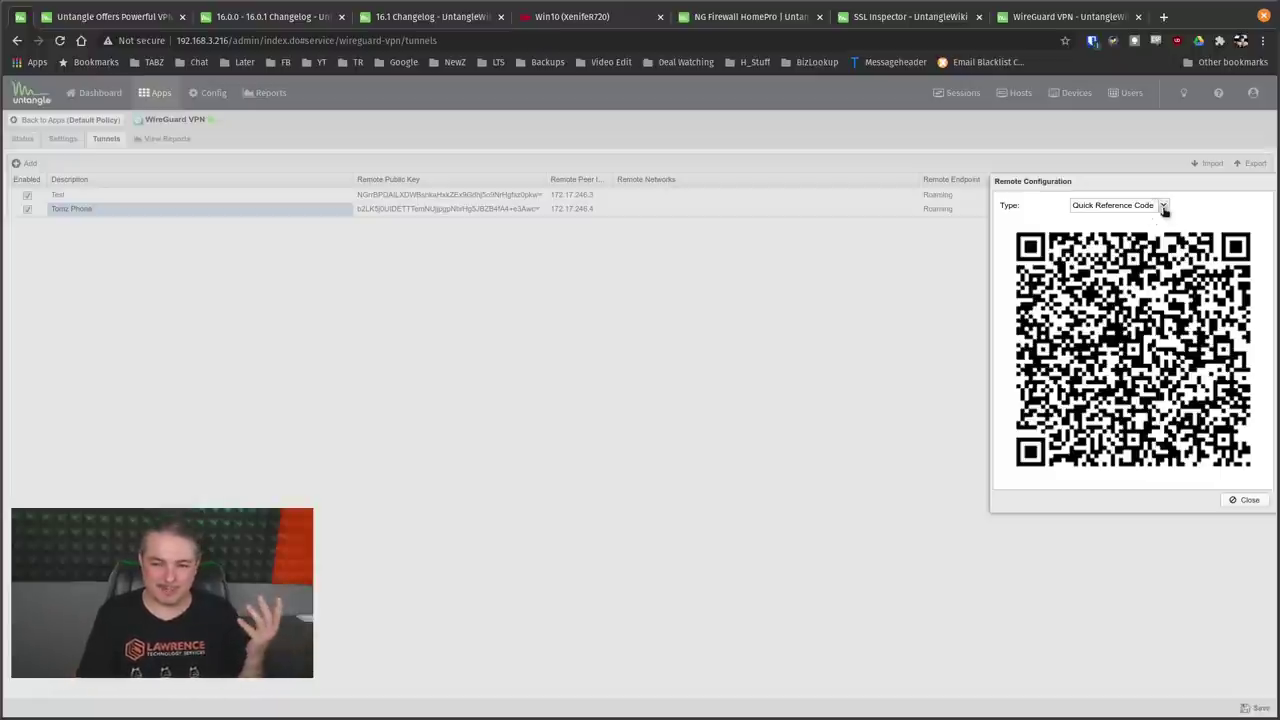
left_click(1163, 207)
left_click(1122, 228)
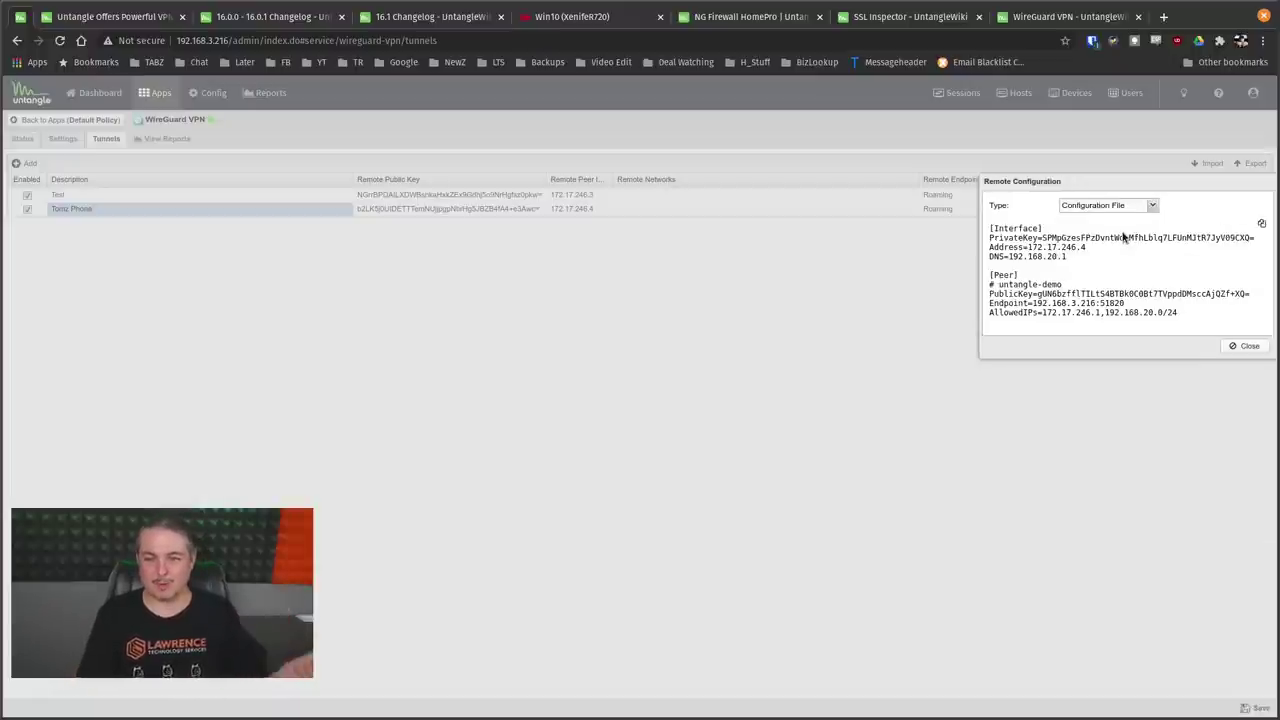
left_click(1240, 345)
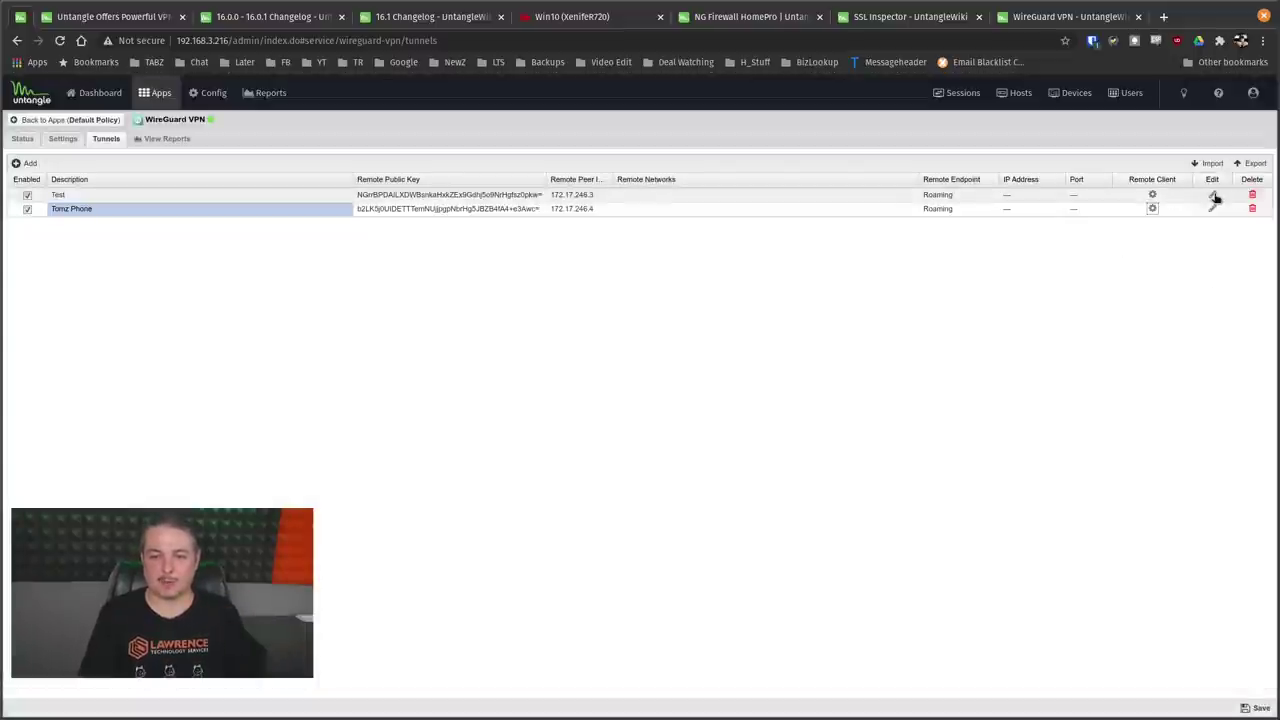
Step: Cancel out of editing Test, view its configuration file, and return to WireGuard status
left_click(1213, 195)
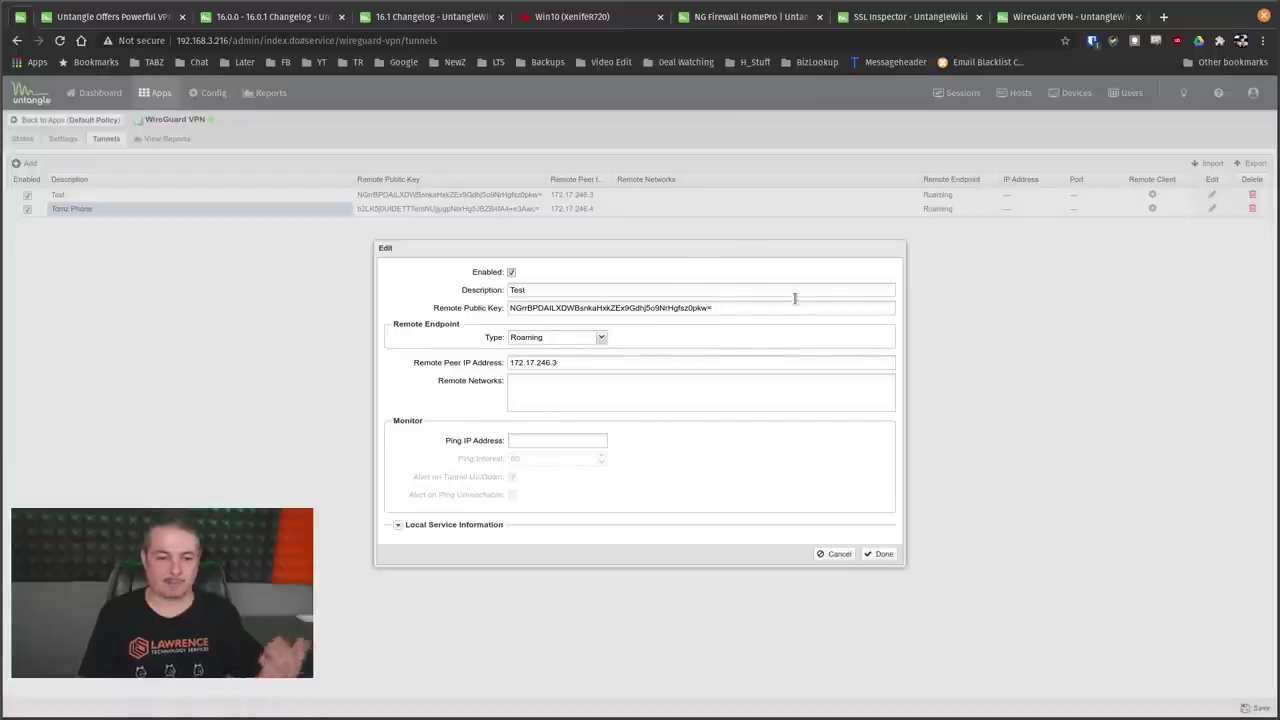
left_click(834, 553)
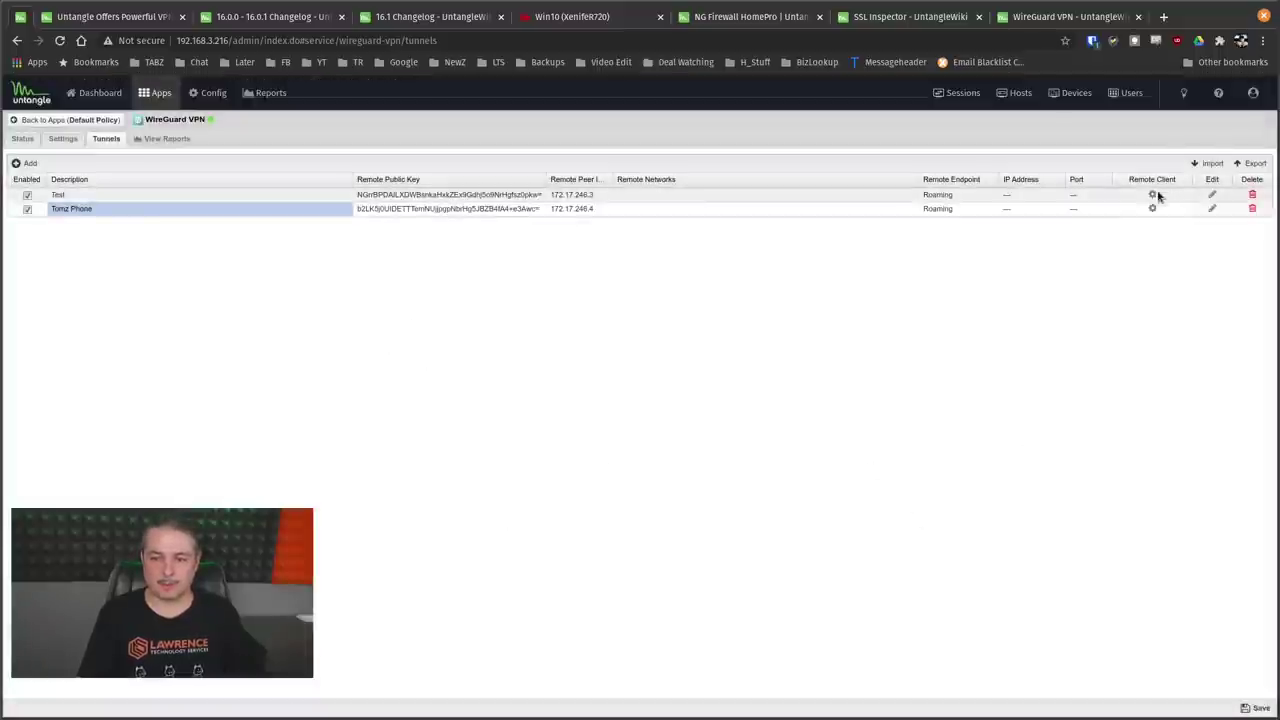
left_click(1153, 194)
left_click(1100, 205)
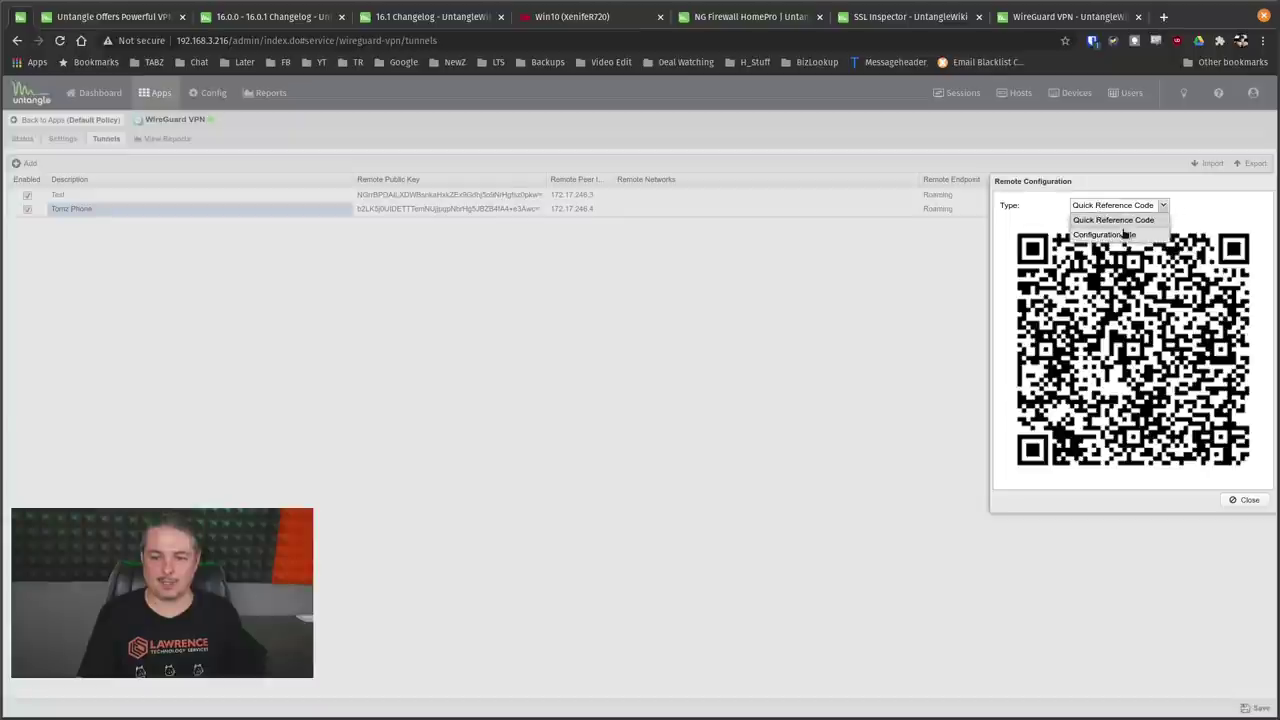
left_click(1108, 234)
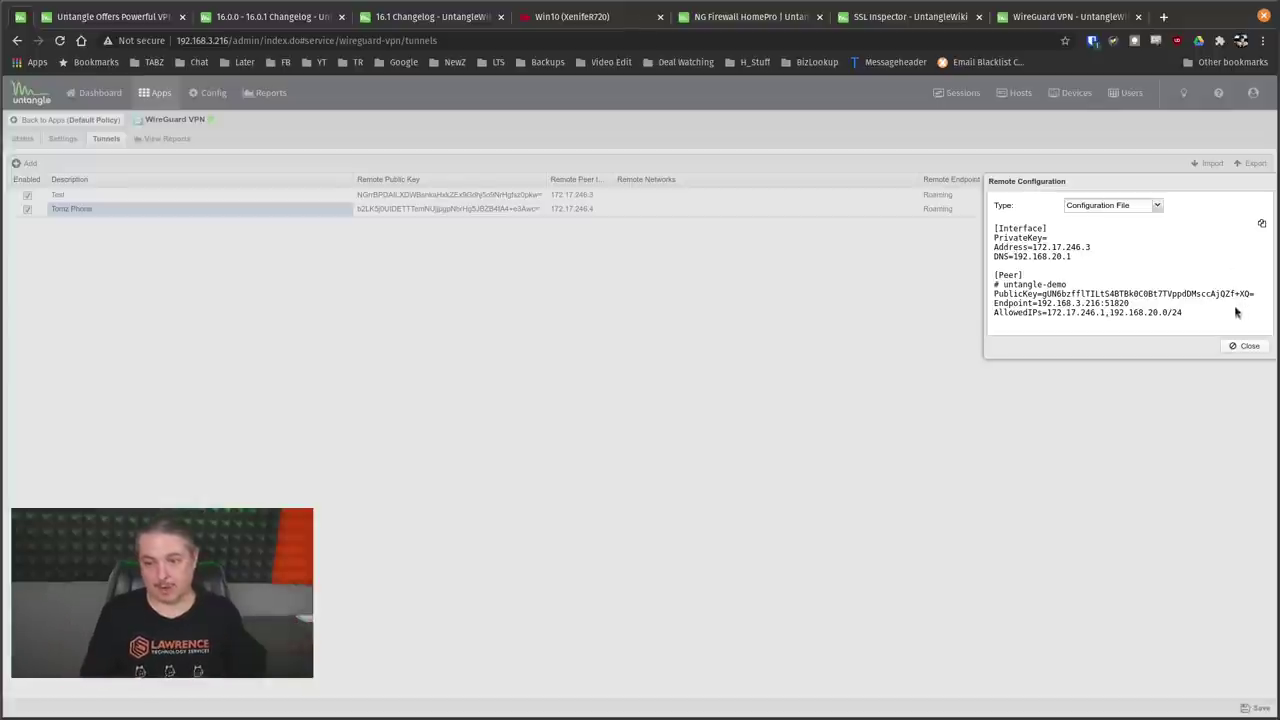
left_click(1242, 346)
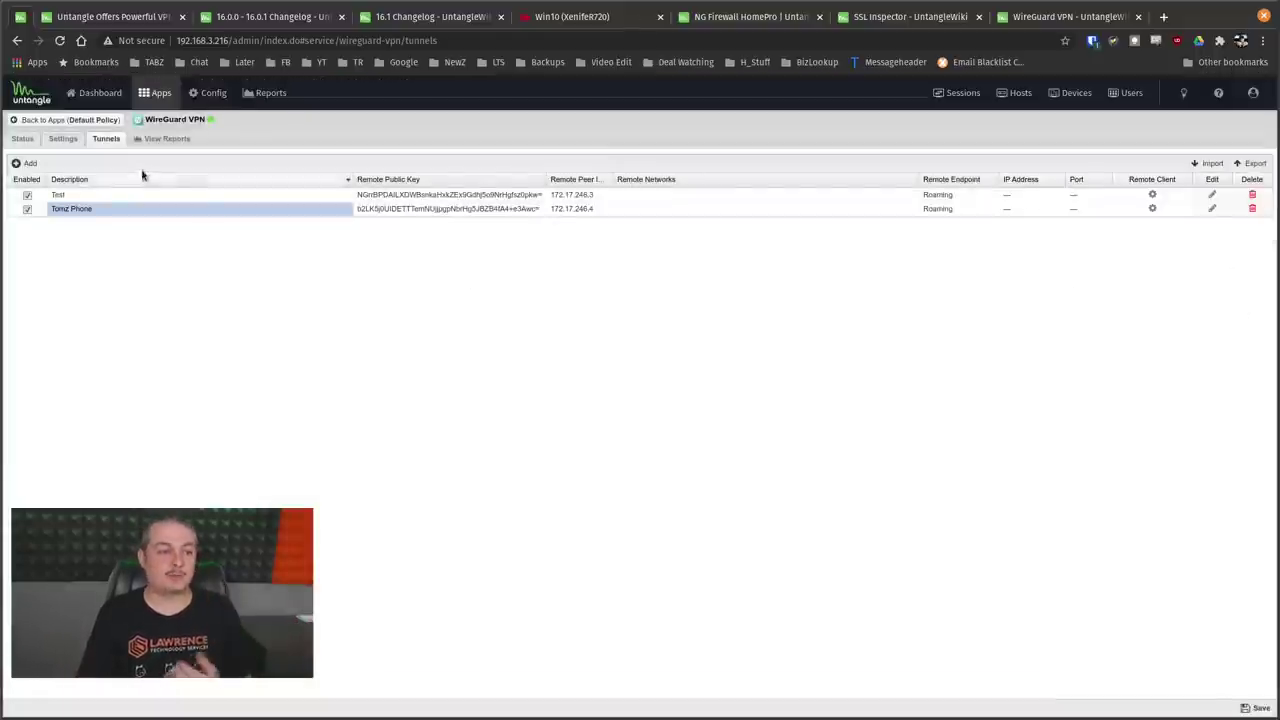
left_click(24, 139)
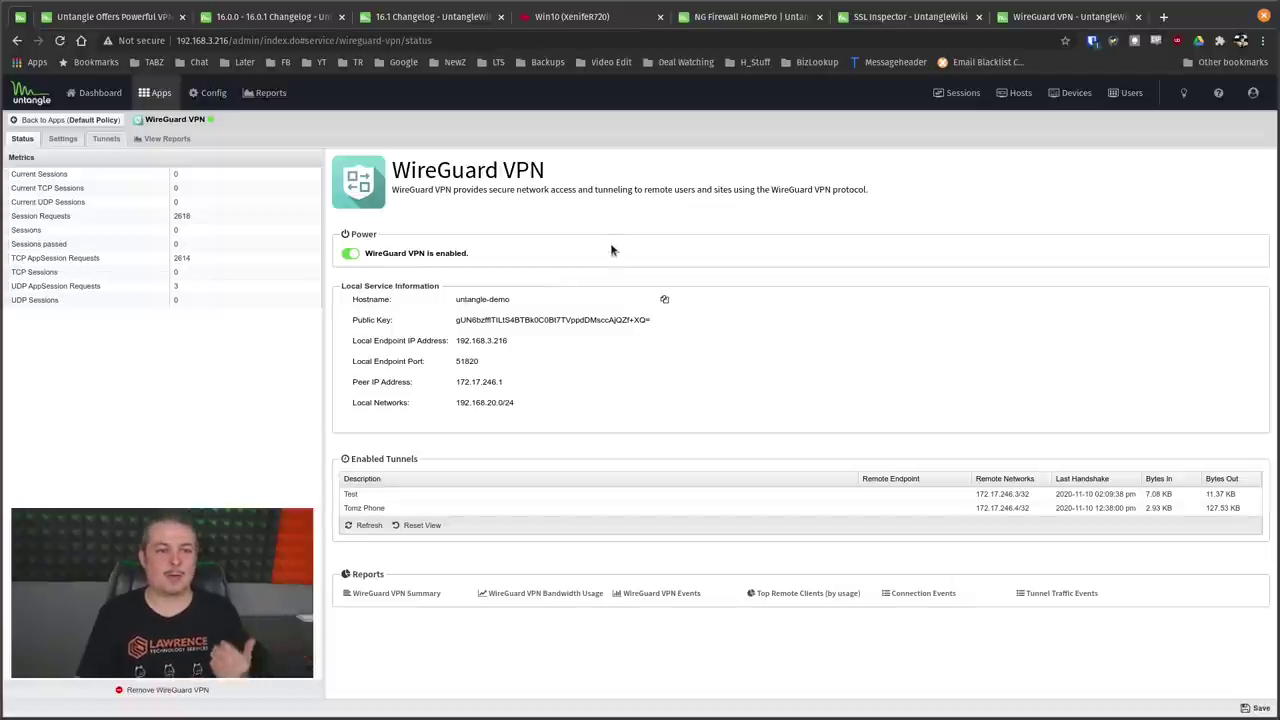
Step: Review SSL Inspector's Configuration with TLSv1.3 enabled, then bring up its wiki article
left_click(147, 95)
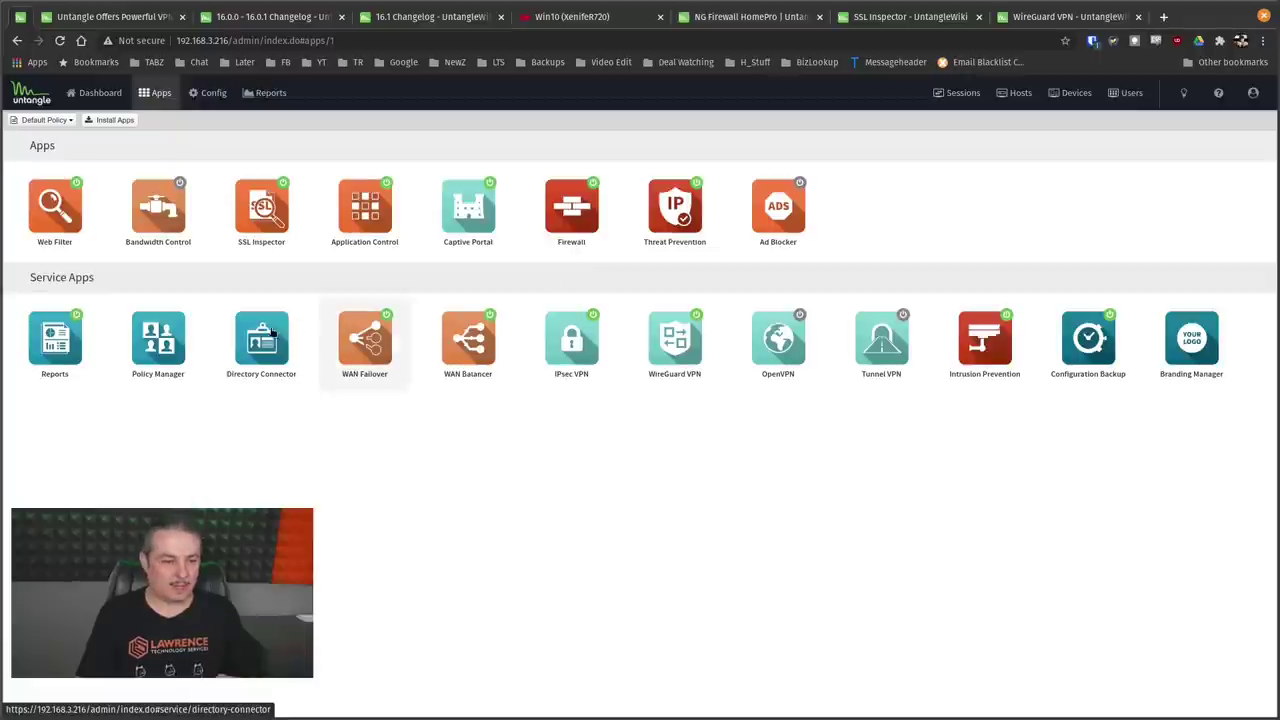
left_click(238, 222)
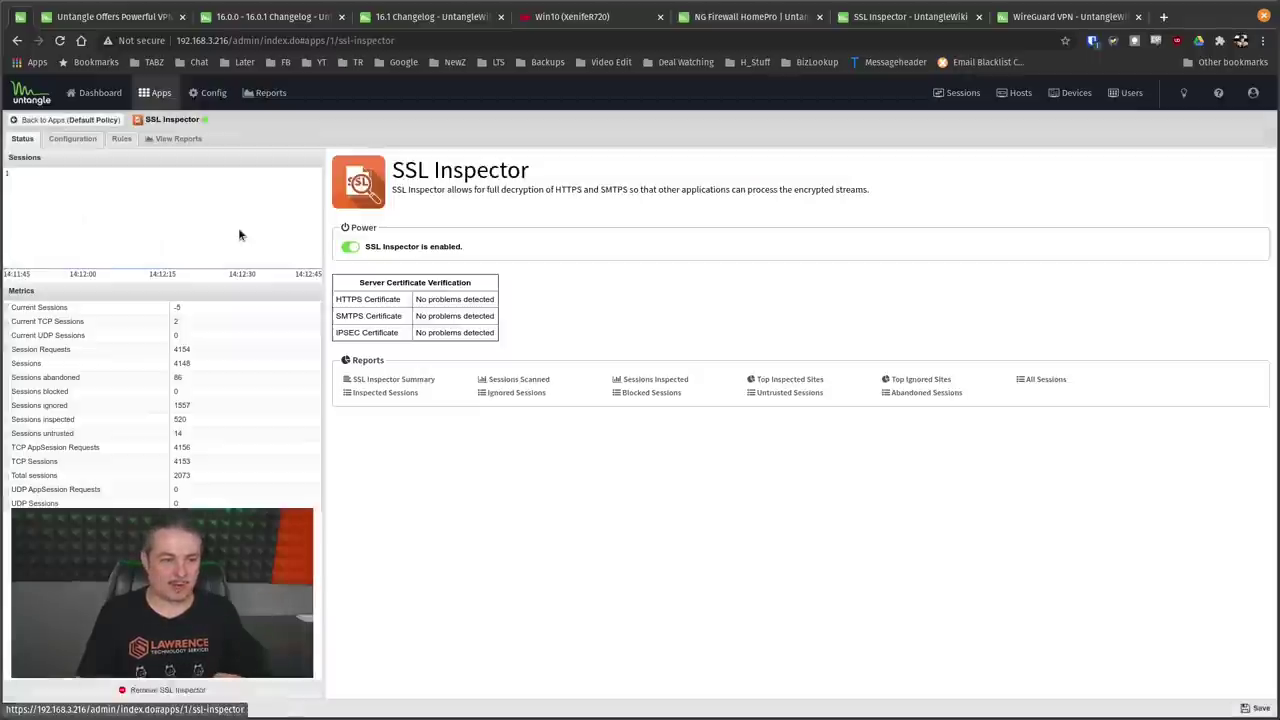
left_click(78, 139)
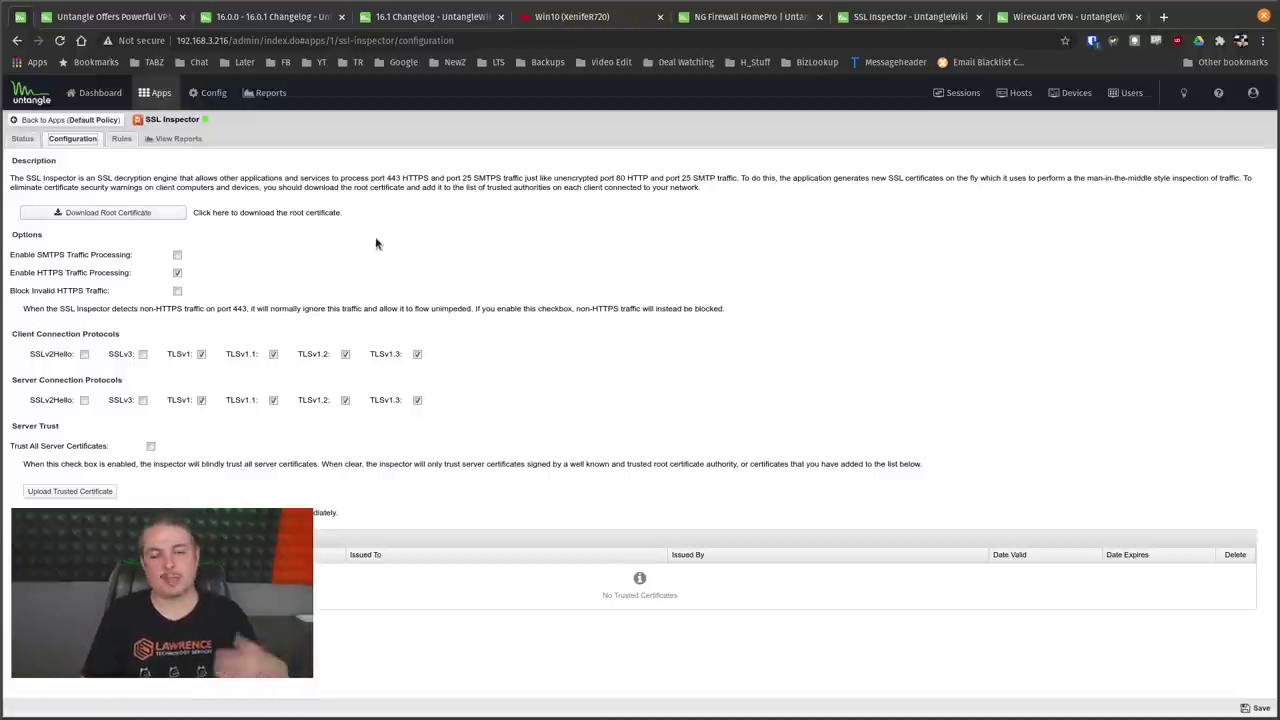
left_click(947, 22)
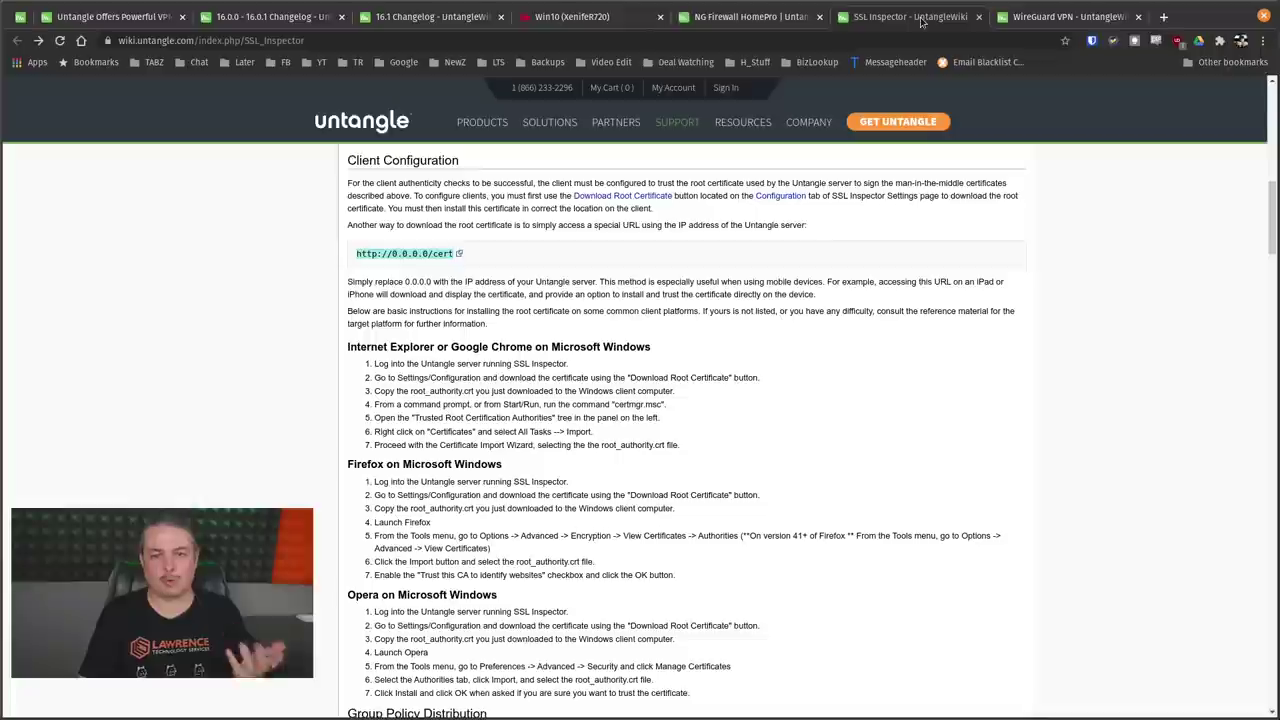
Step: Scroll the SSL Inspector wiki article's client setup sections and highlight Group Policy Distribution
scroll(730, 445, "up", 5)
scroll(768, 466, "down", 4)
scroll(580, 326, "down", 6)
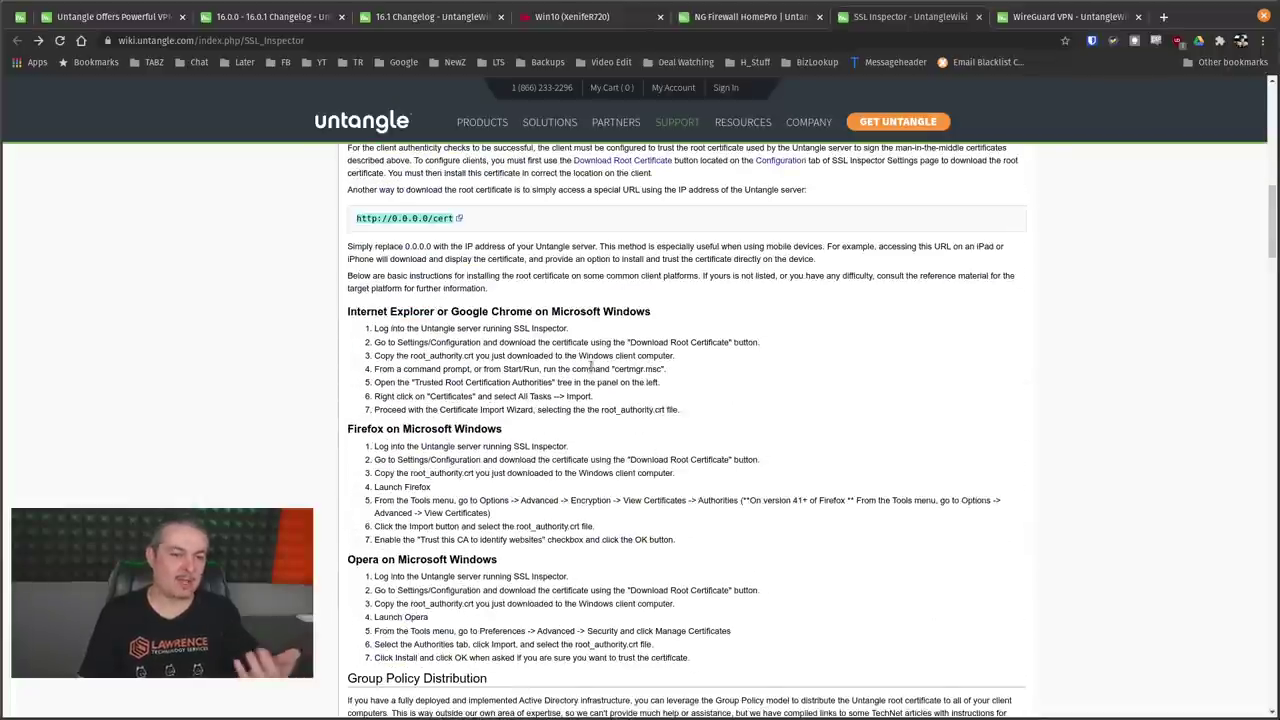
scroll(577, 326, "down", 2)
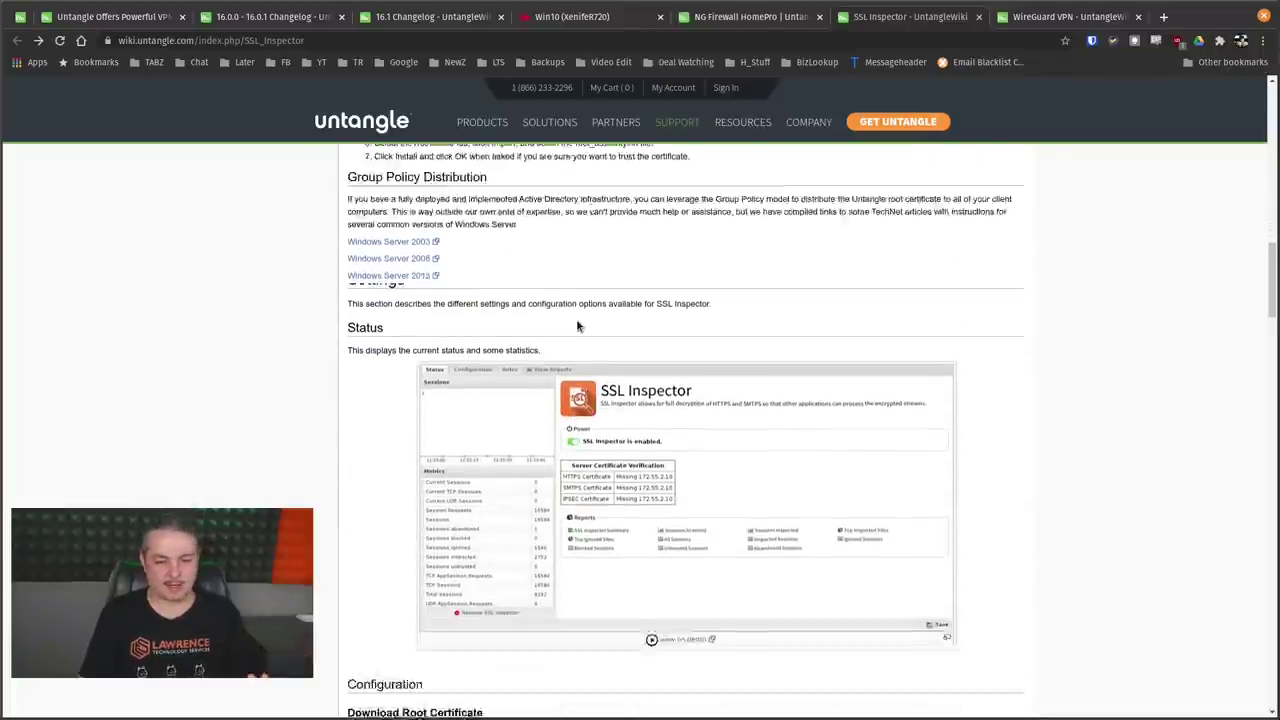
scroll(1094, 438, "up", 3)
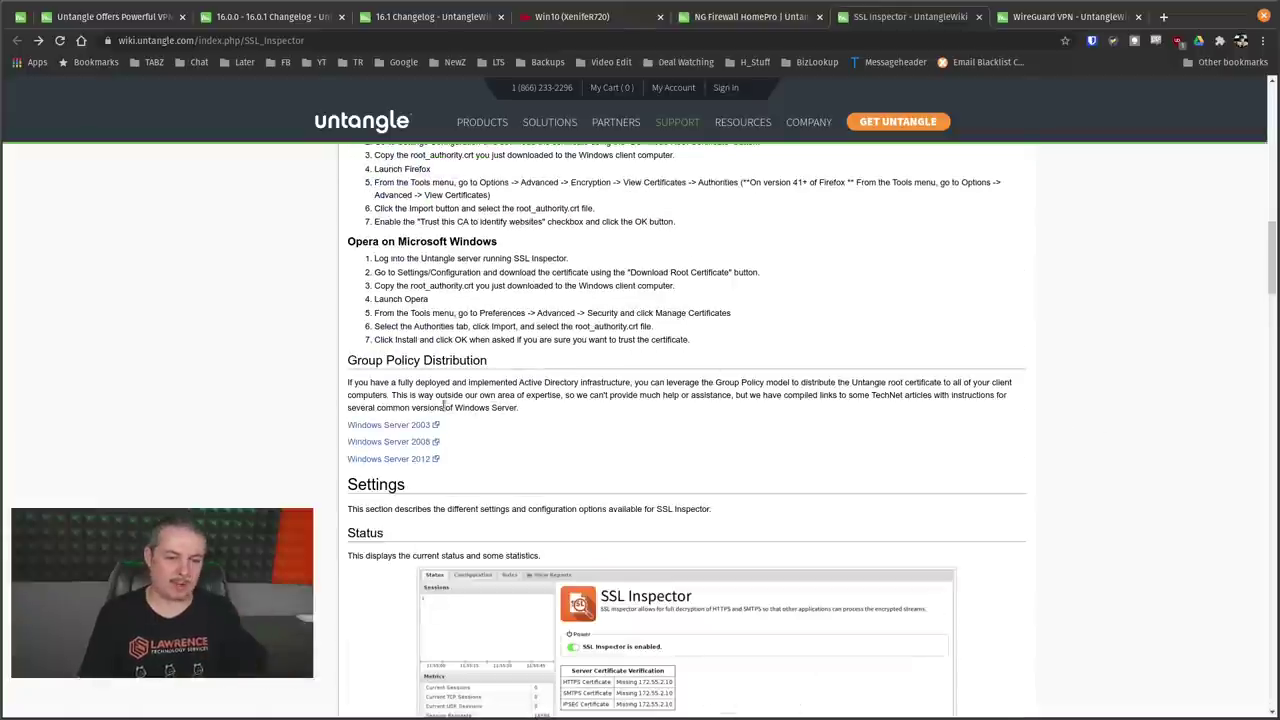
triple_click(424, 366)
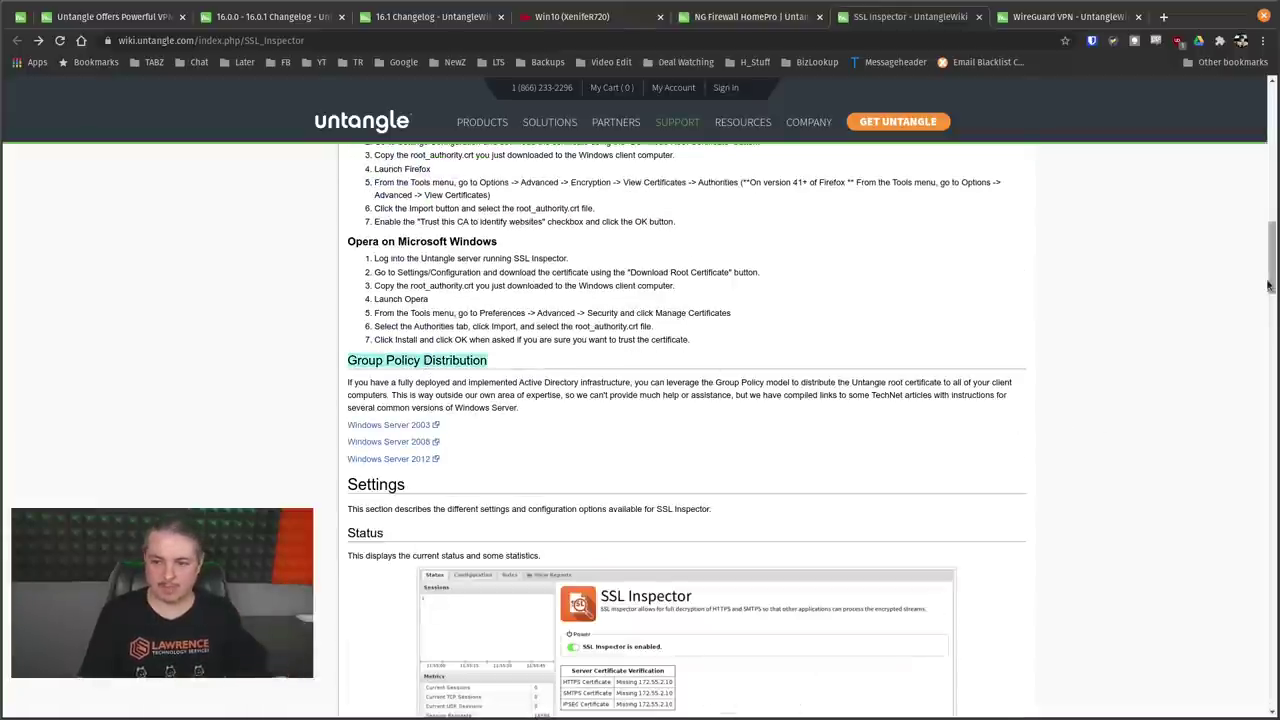
left_click_drag(1268, 286, 1238, 418)
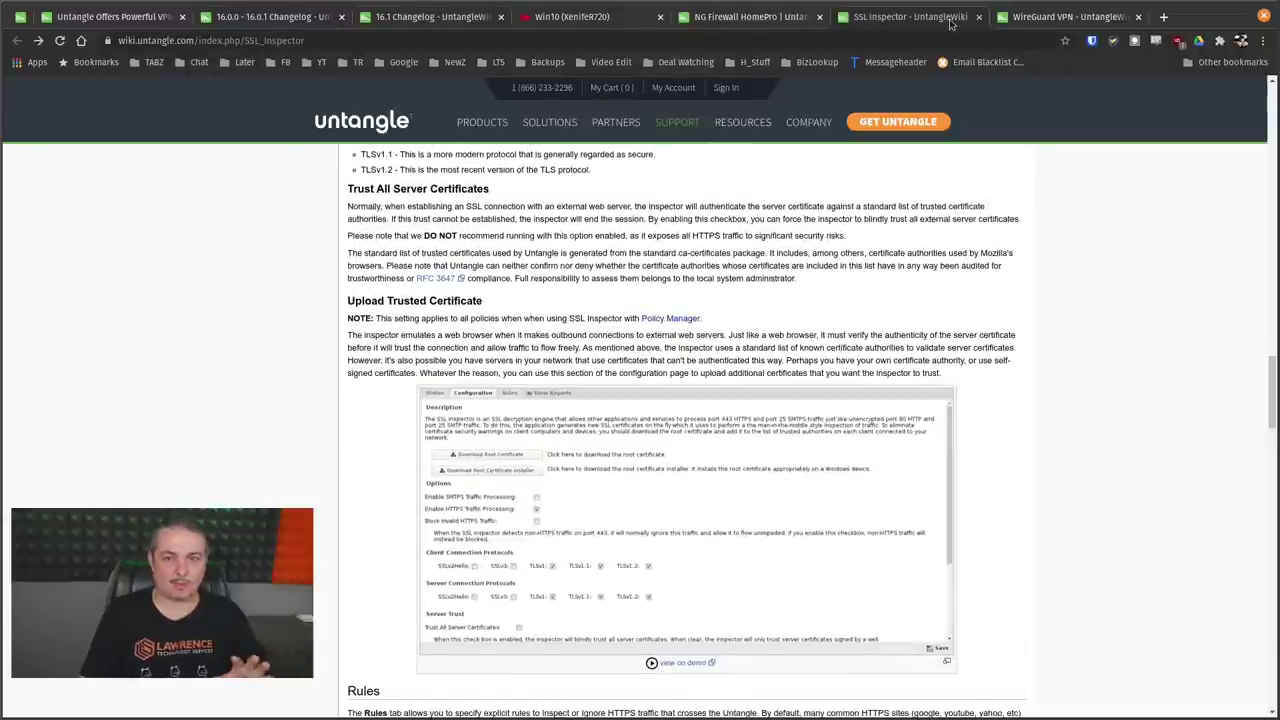
Step: Review the SSL Inspector ignore rules, then switch to the Win10 VM console
left_click(740, 18)
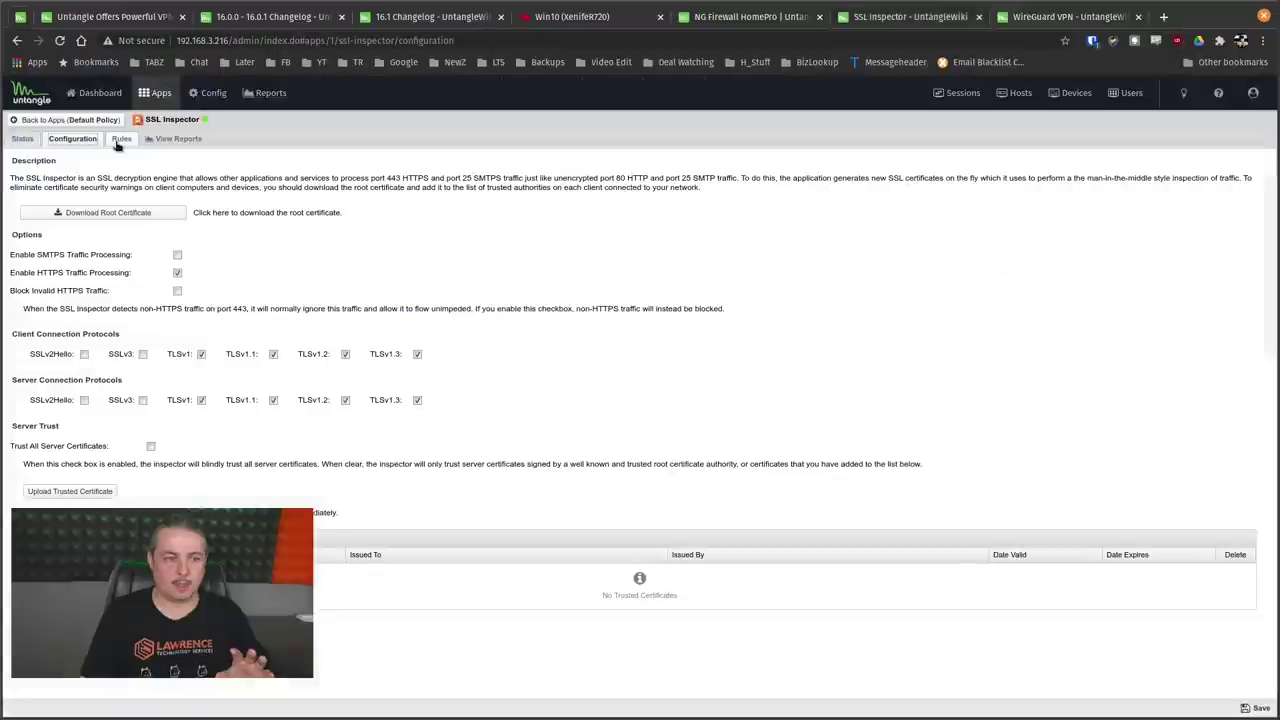
left_click(120, 140)
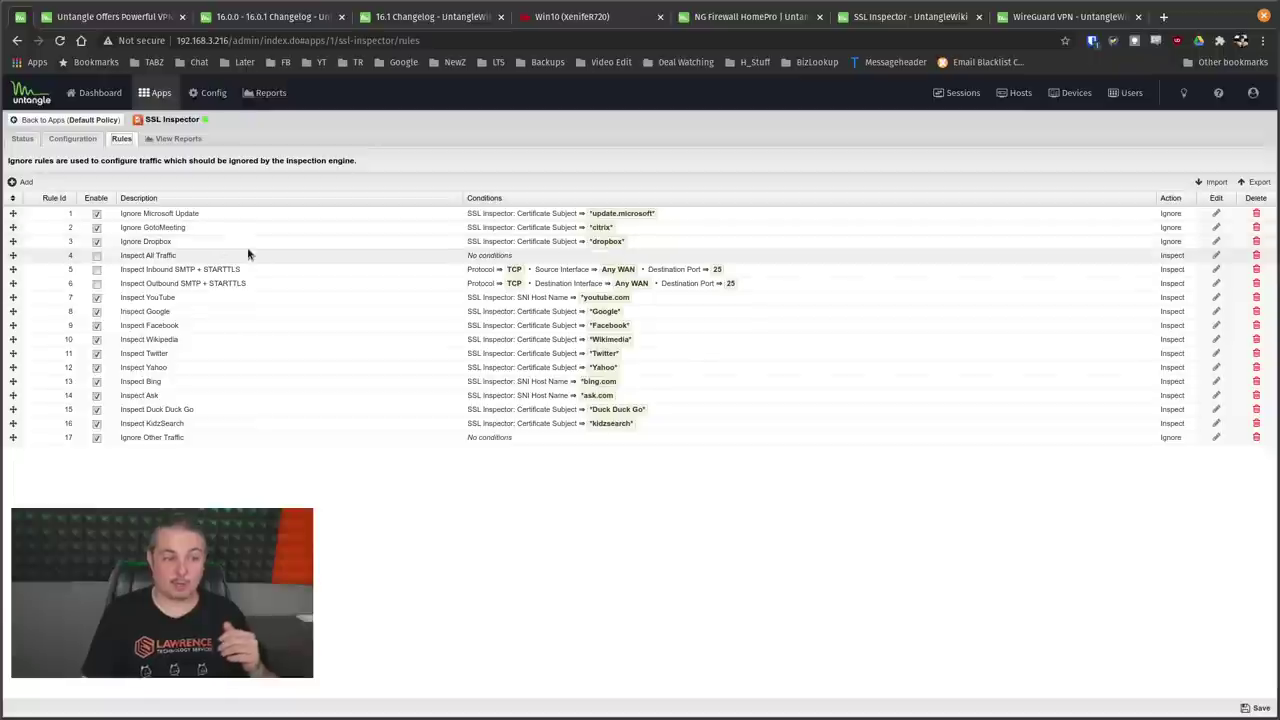
left_click(570, 17)
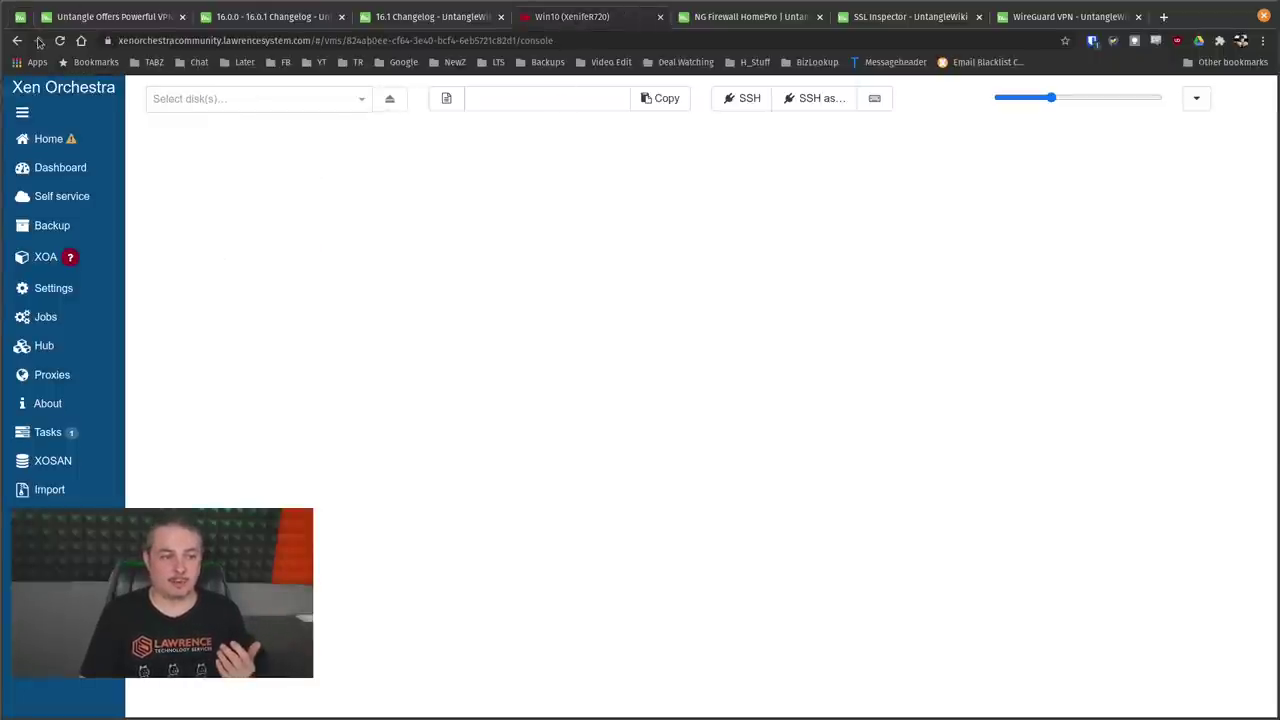
Step: Reload the Win10 console, mark Google's TLS 1.3 connection, and return to SSL Inspector rules
left_click(61, 40)
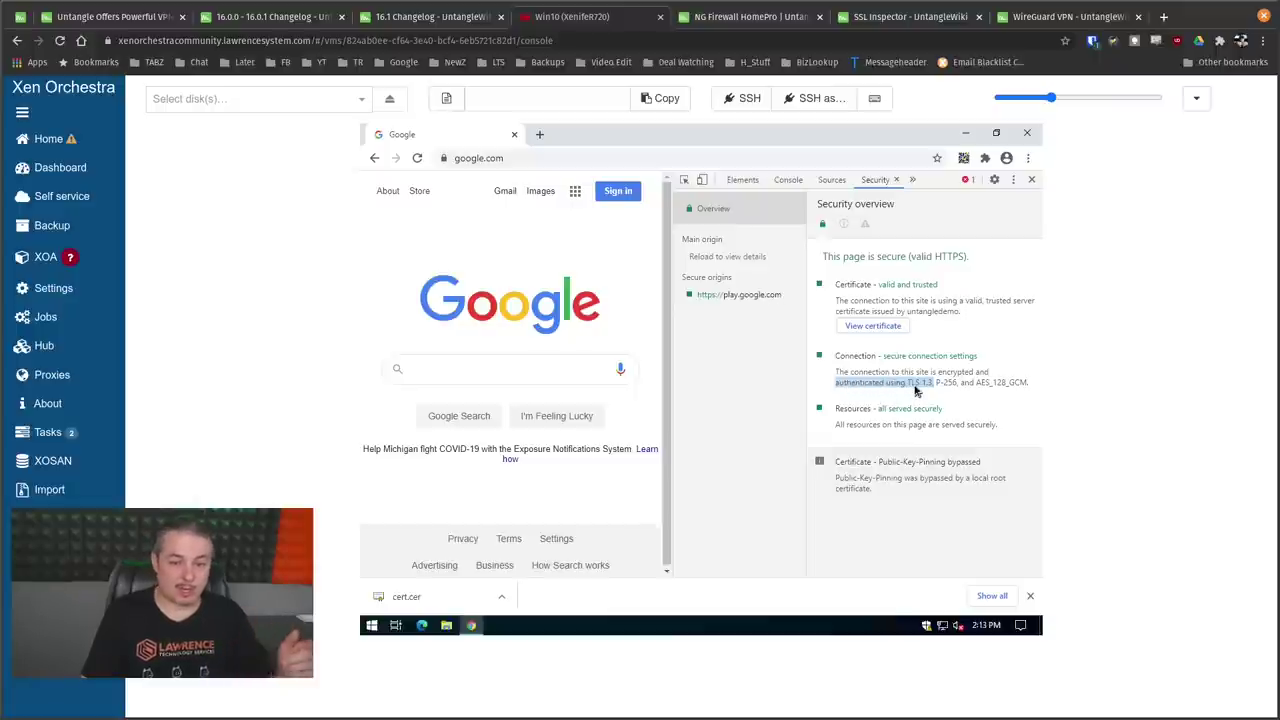
left_click_drag(955, 393, 940, 388)
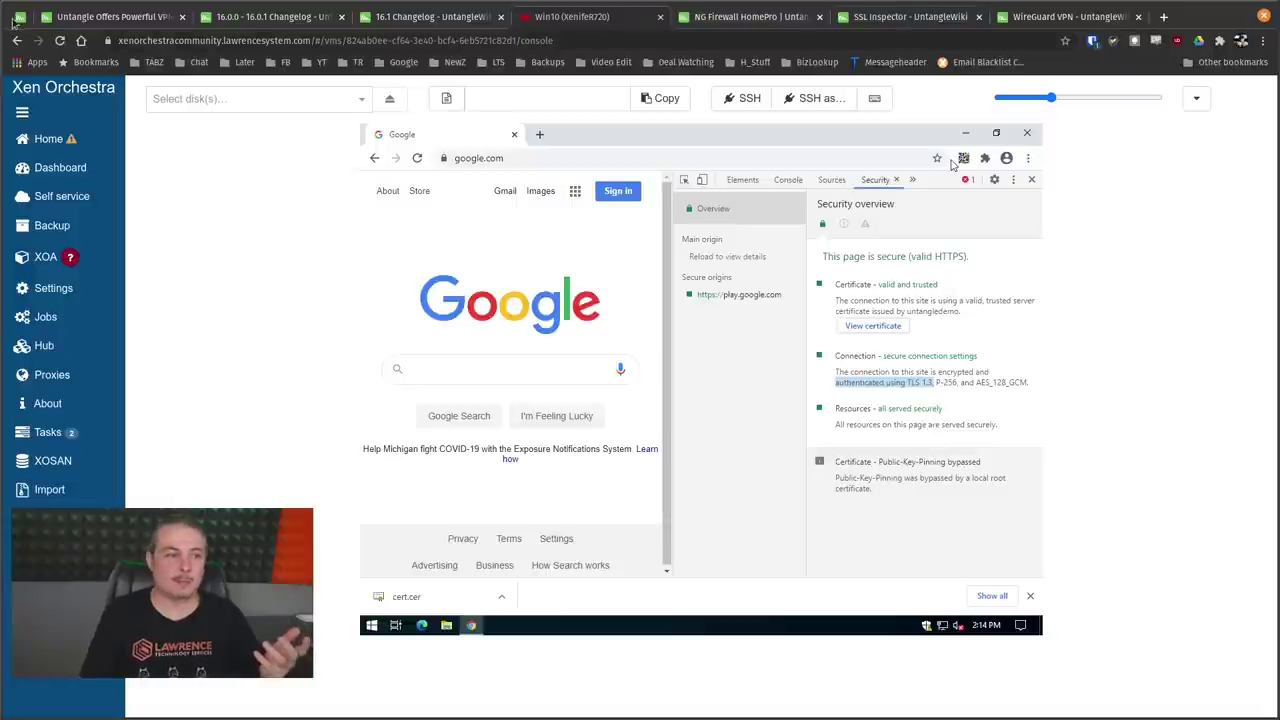
left_click(905, 16)
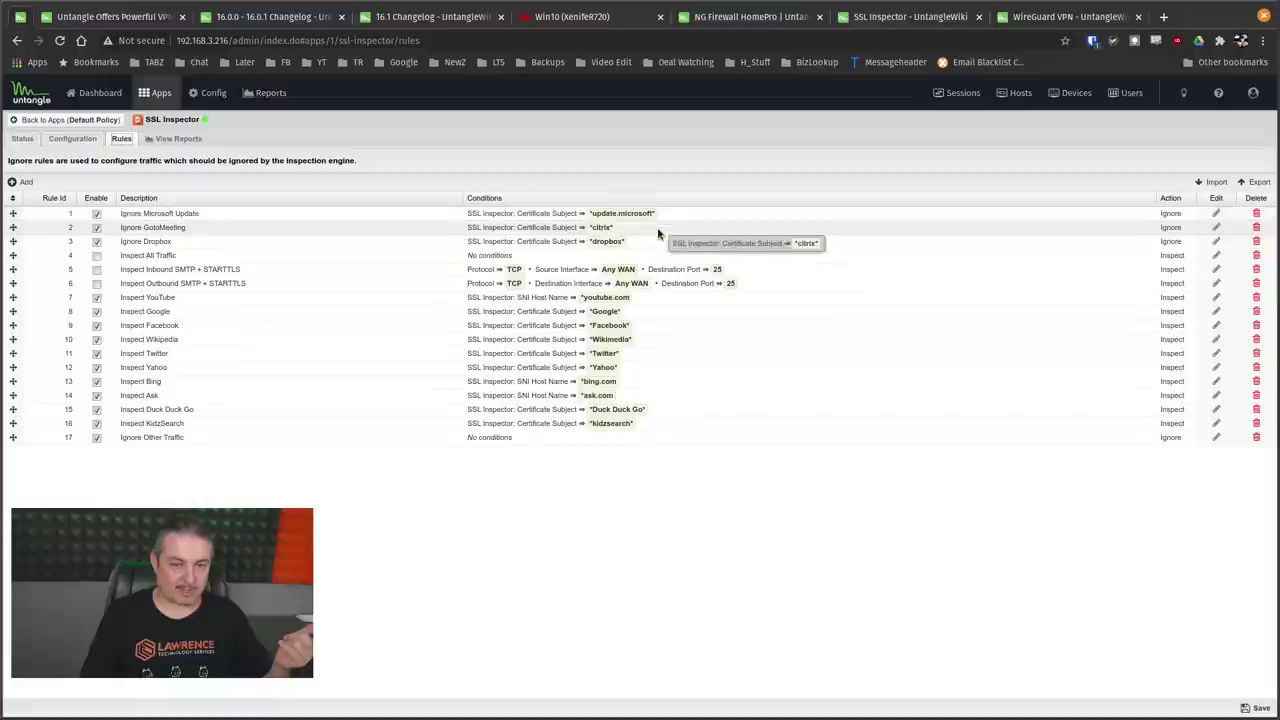
Step: Start and cancel a new SSL Inspector ignore rule, then switch to the 16.0.0 changelog
left_click(22, 183)
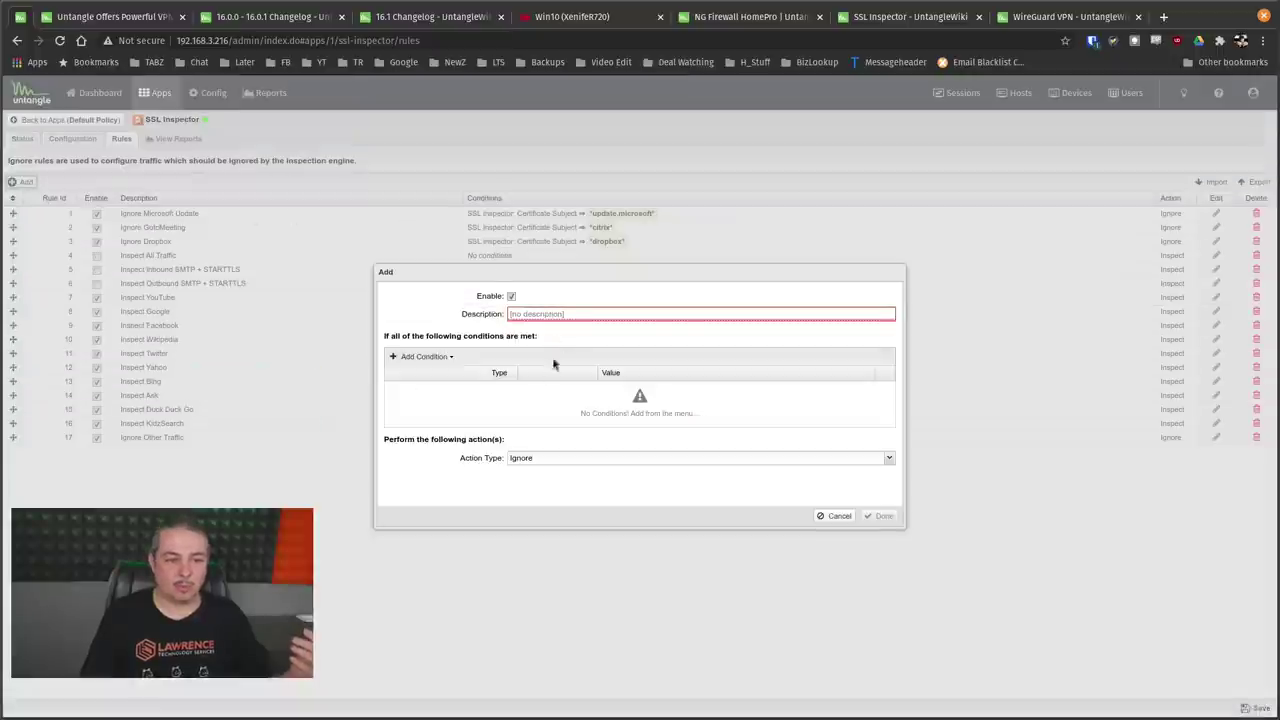
left_click(837, 515)
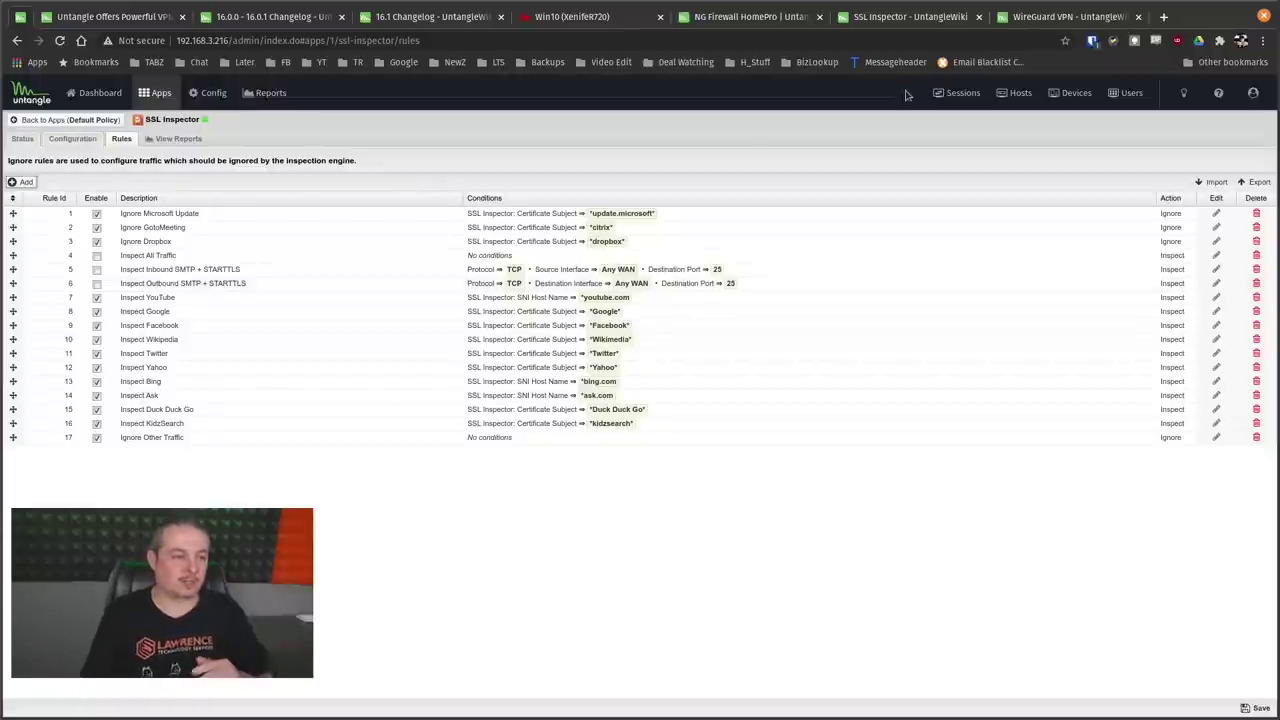
key("ctrl+Tab")
scroll(694, 380, "down", 3)
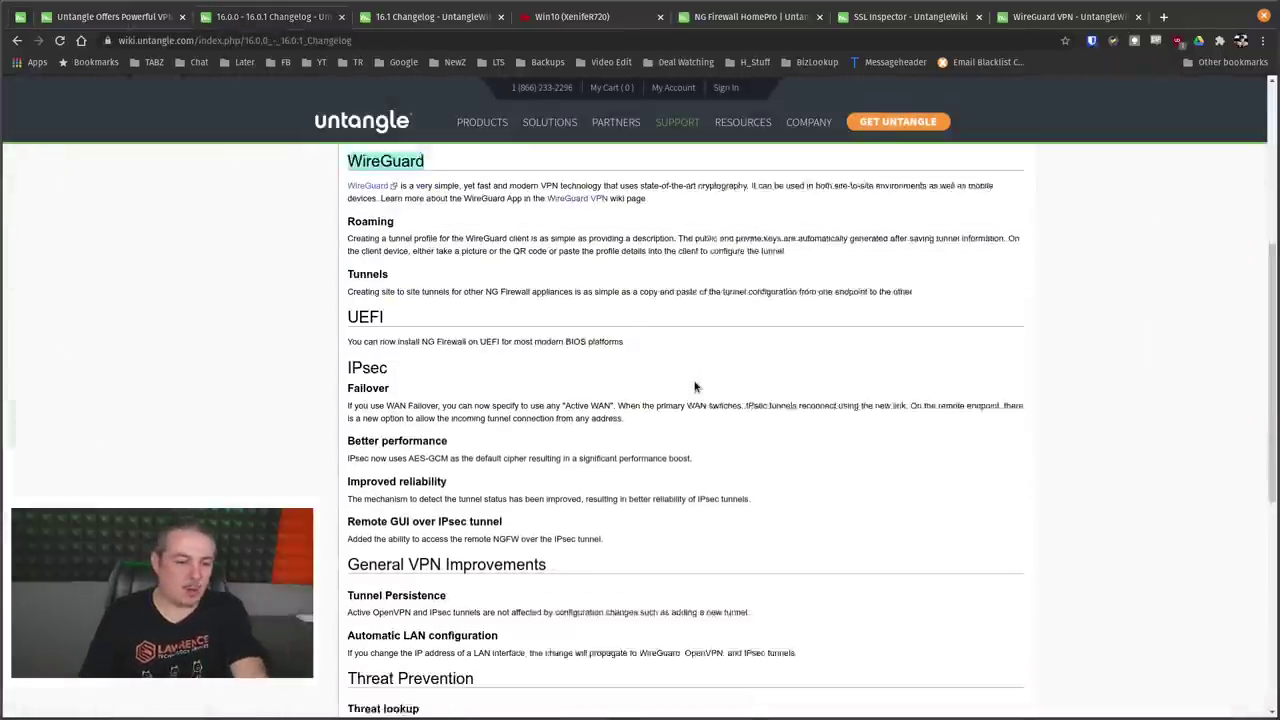
scroll(694, 386, "down", 3)
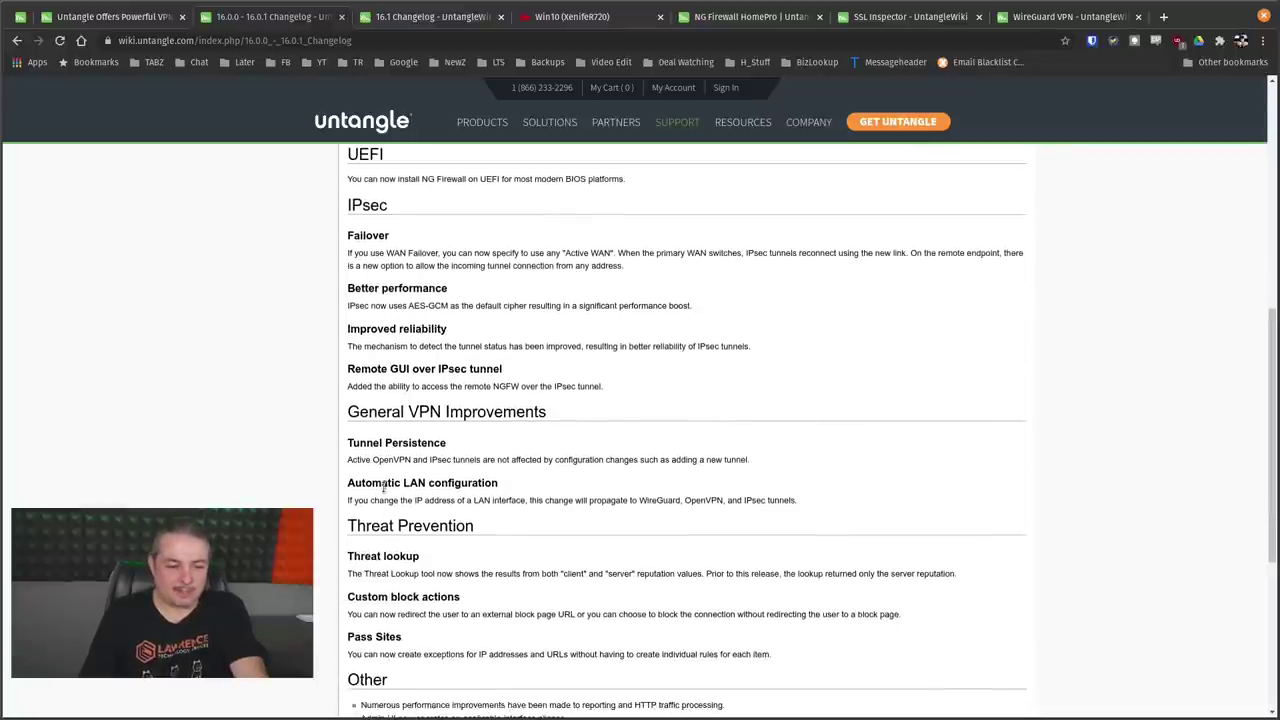
triple_click(383, 484)
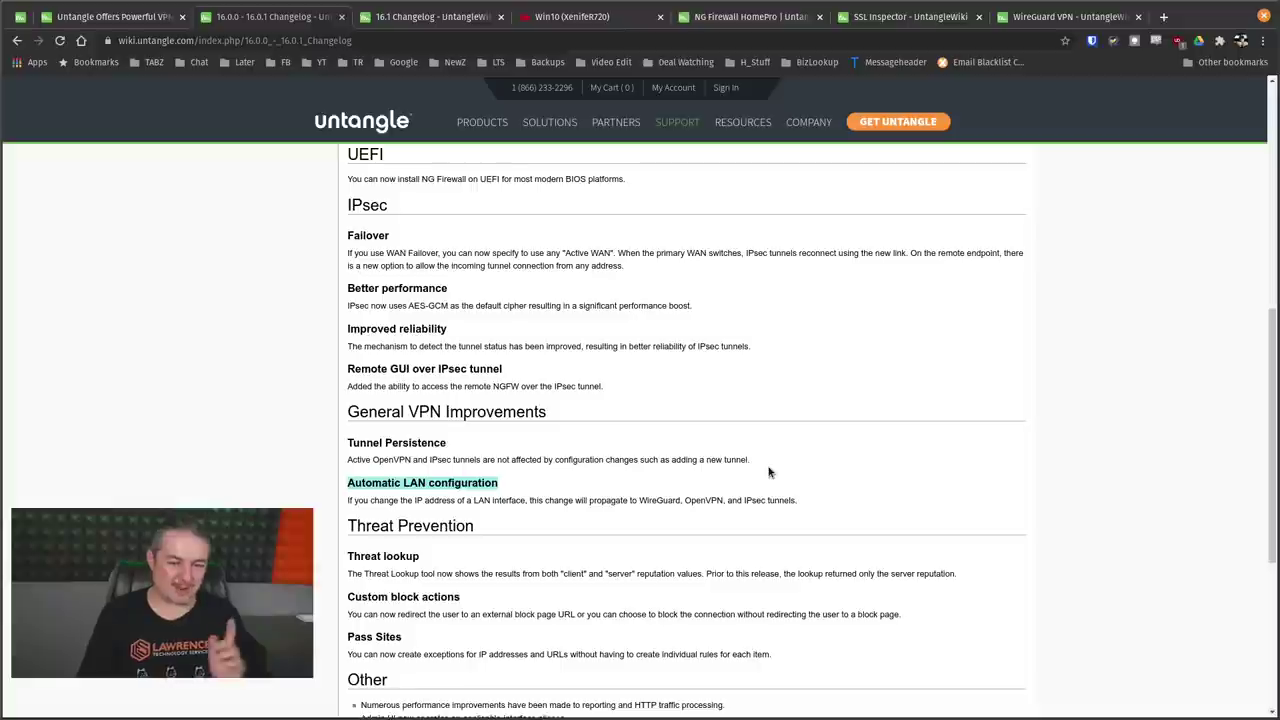
scroll(768, 472, "down", 3)
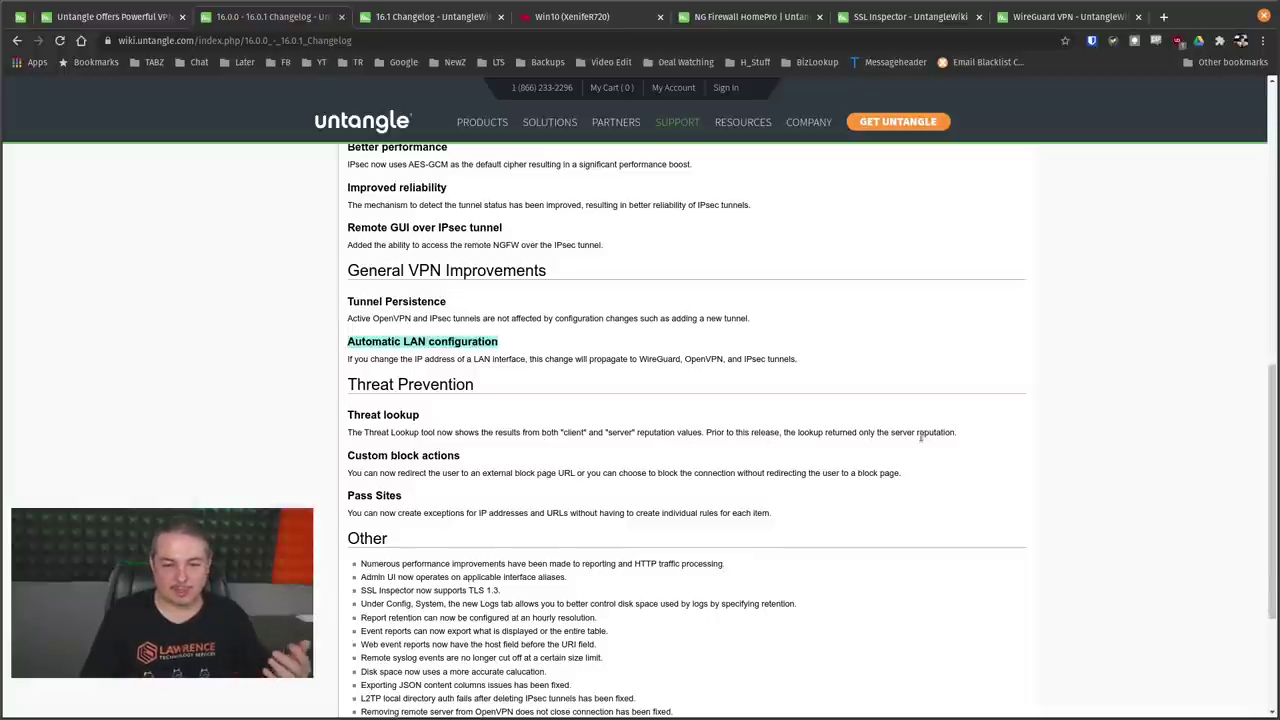
scroll(880, 482, "down", 2)
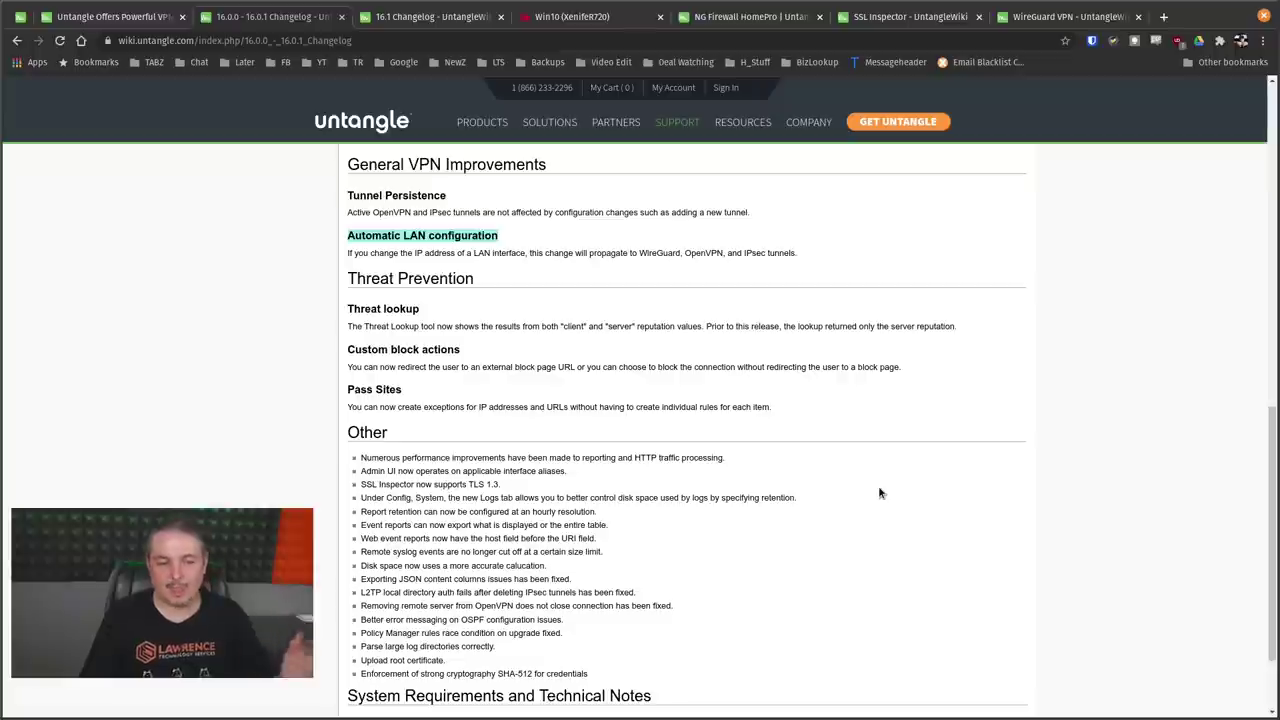
scroll(880, 490, "down", 2)
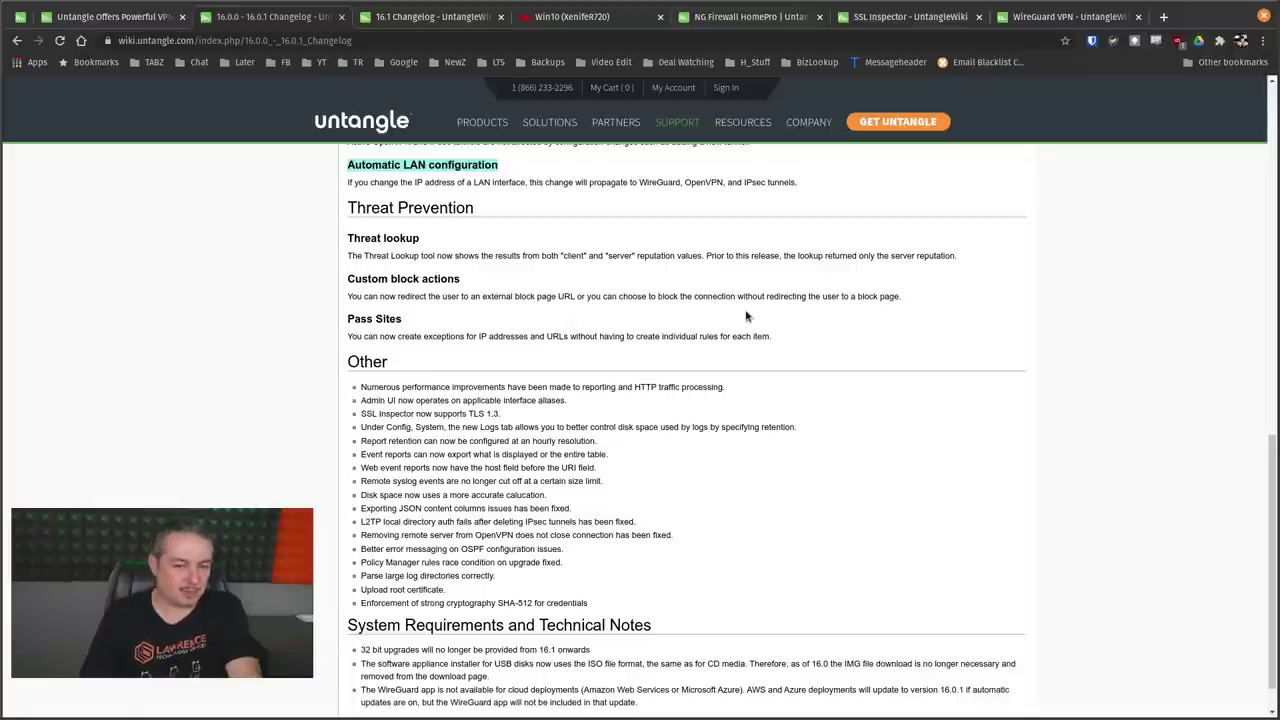
scroll(775, 296, "down", 1)
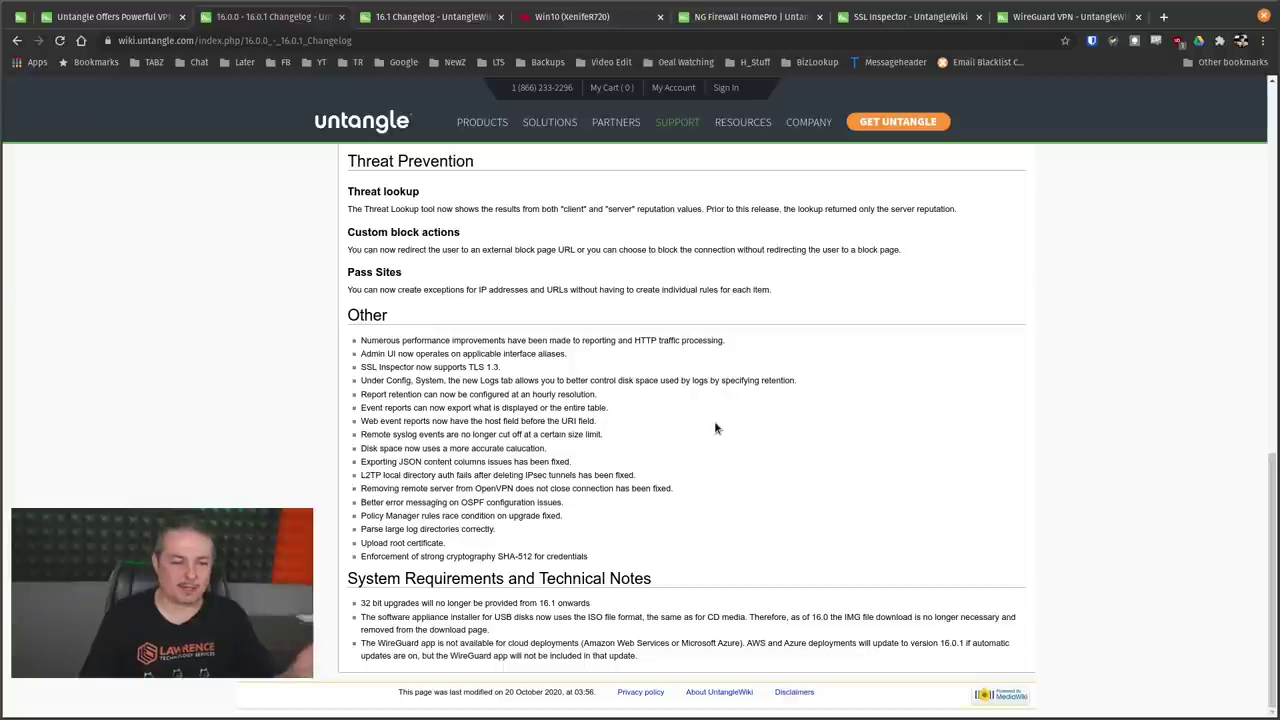
triple_click(460, 354)
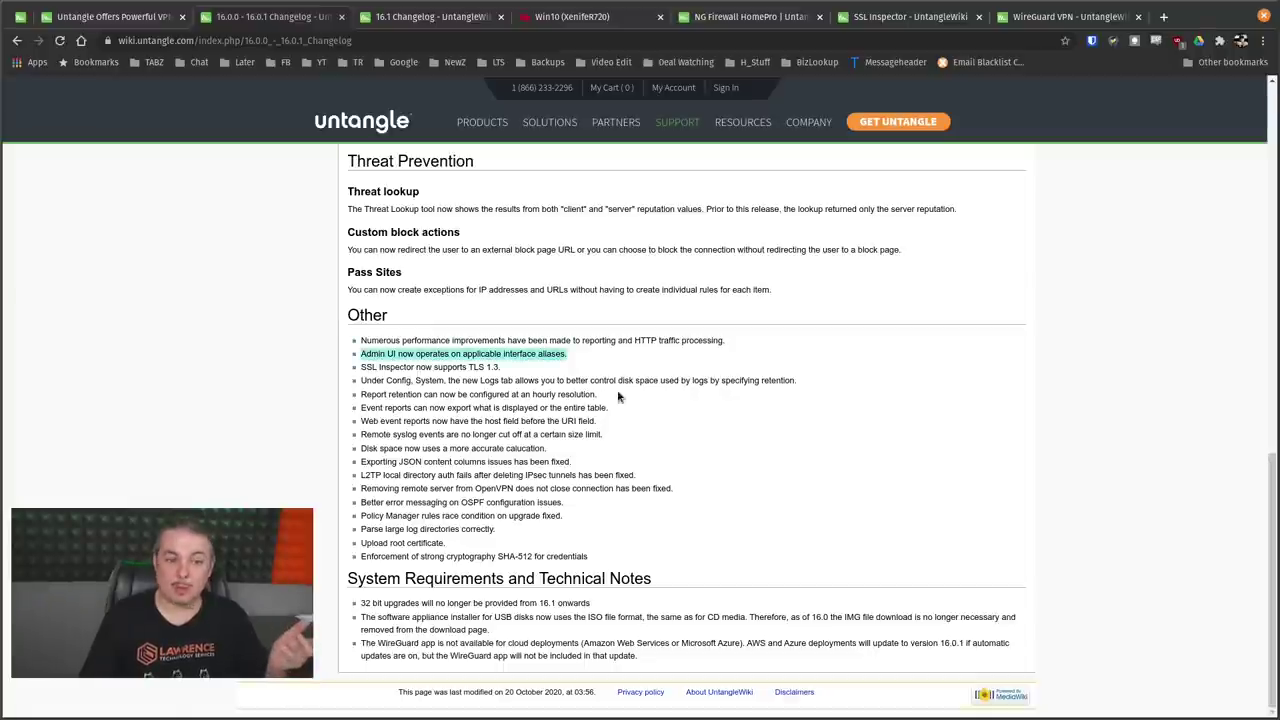
triple_click(511, 341)
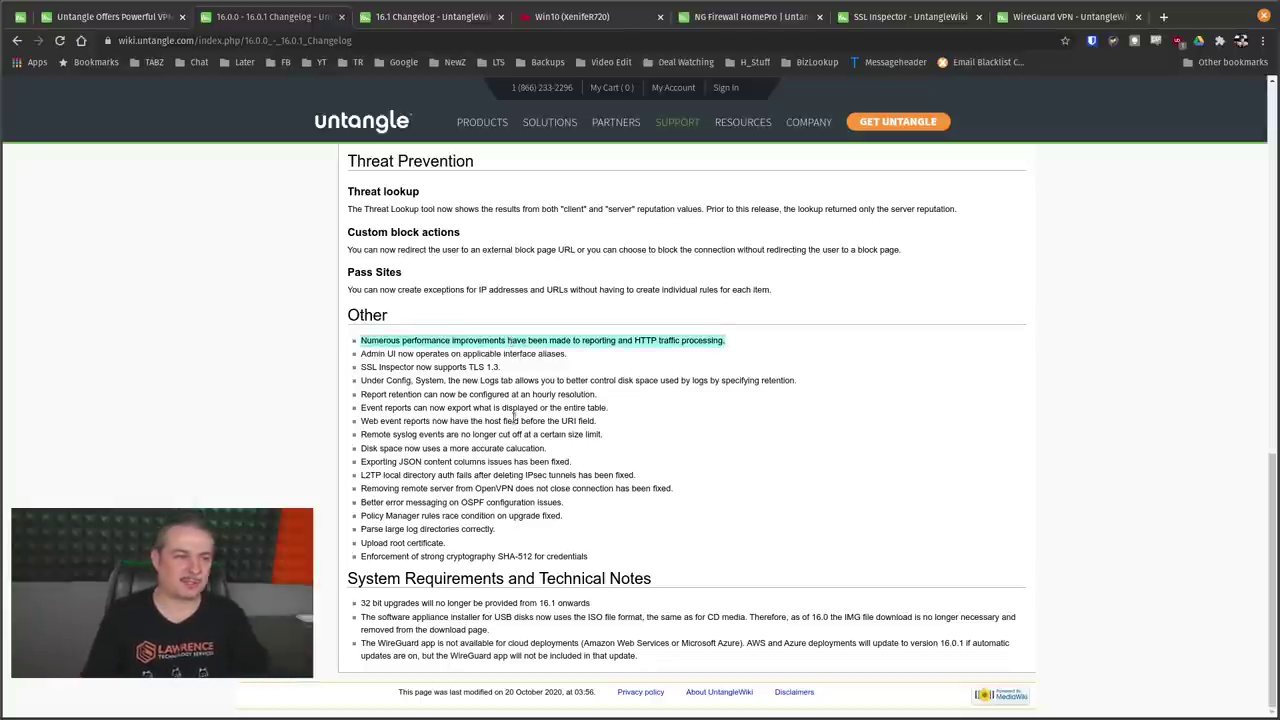
Step: Return to the firewall admin Reports and view the Firewall Summary report
left_click(26, 18)
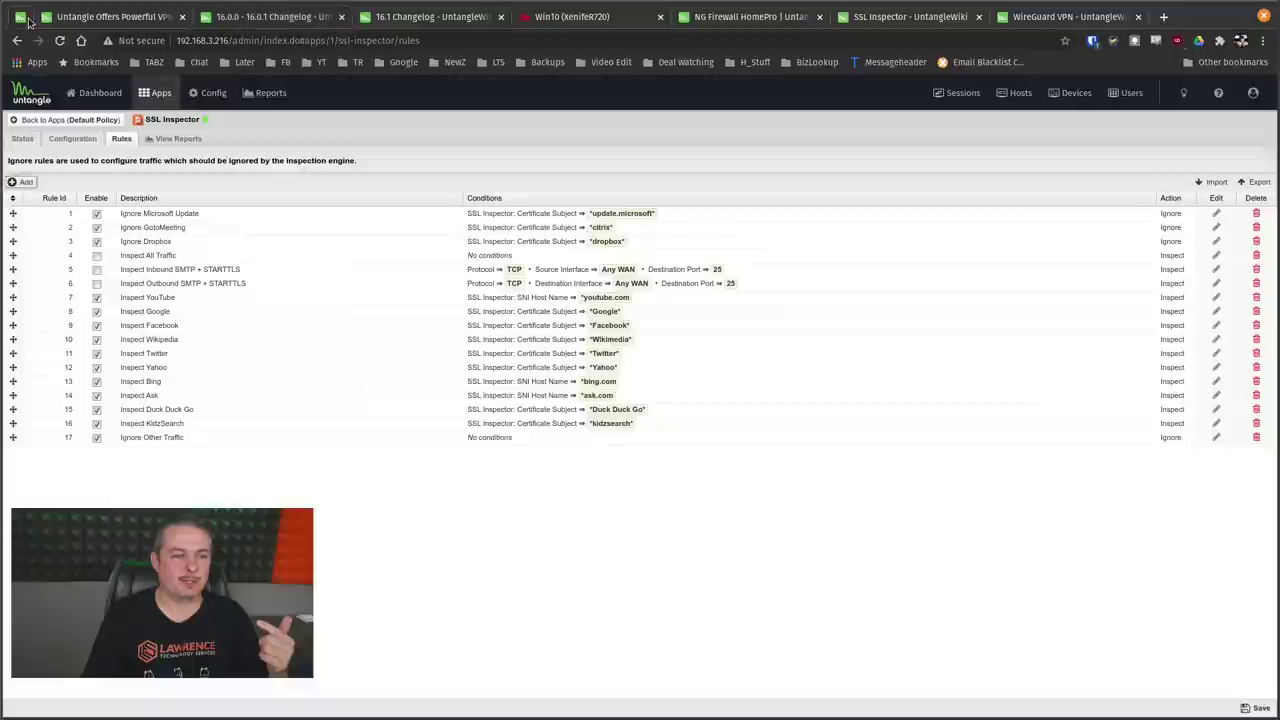
left_click(265, 92)
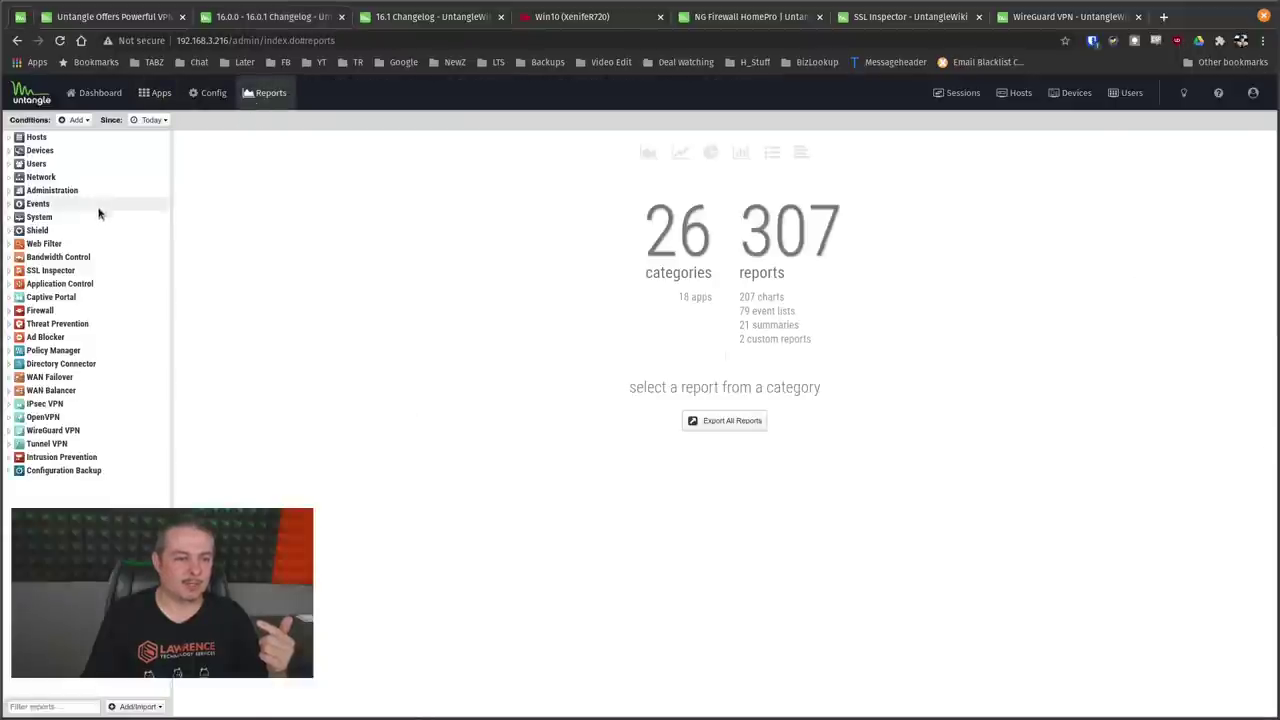
left_click(40, 310)
left_click(55, 323)
Step: Show Web Filter's Top Categories (by request) pie chart, led by Search Engines at 31.41%
left_click(50, 243)
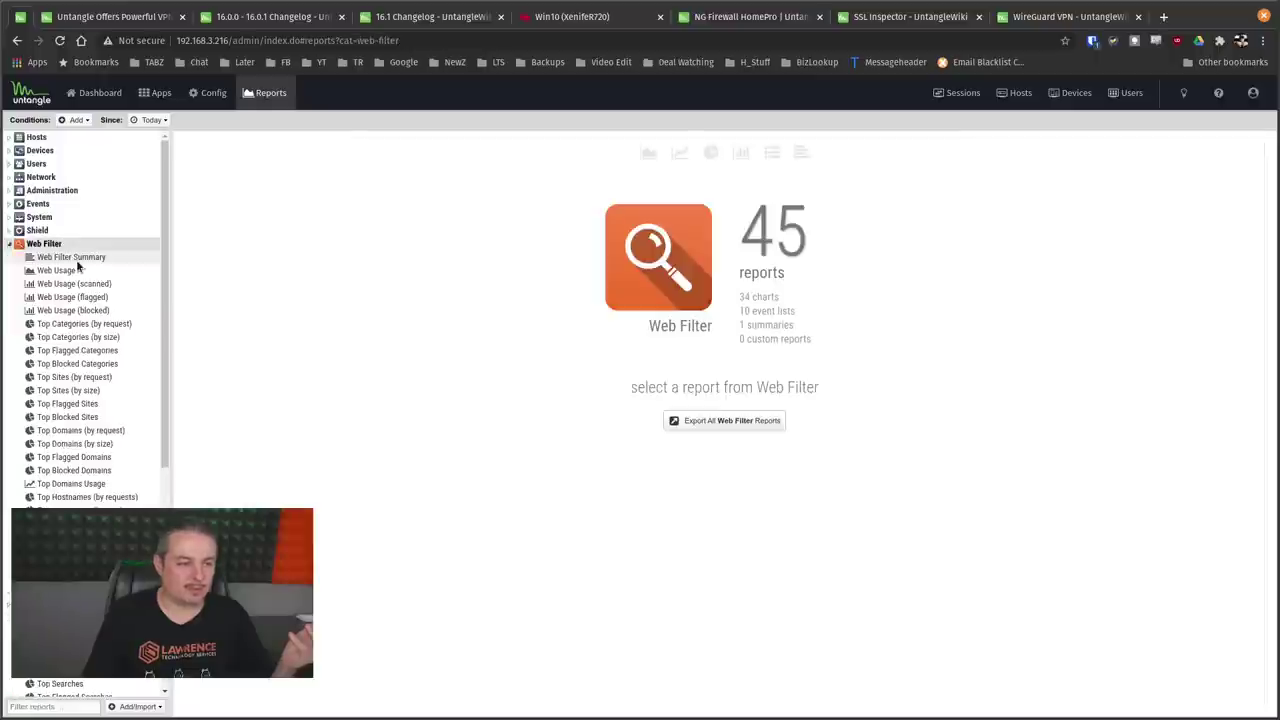
left_click(76, 259)
left_click(68, 272)
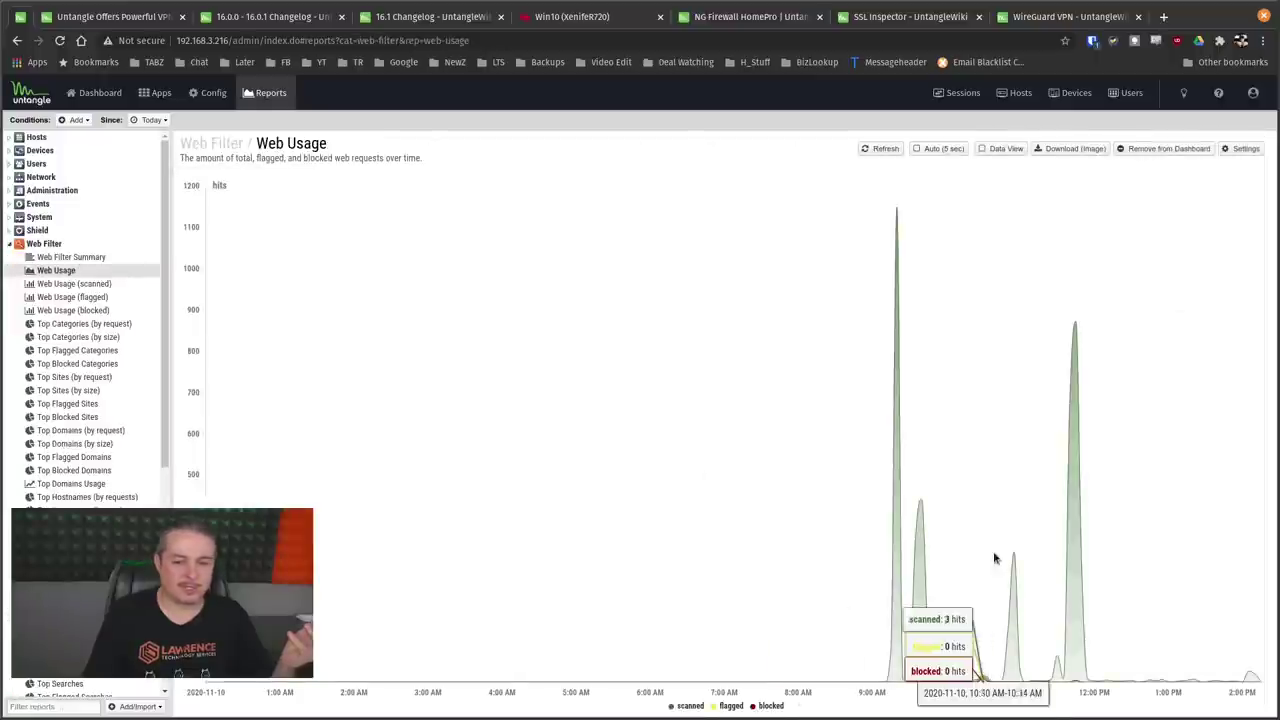
left_click(78, 323)
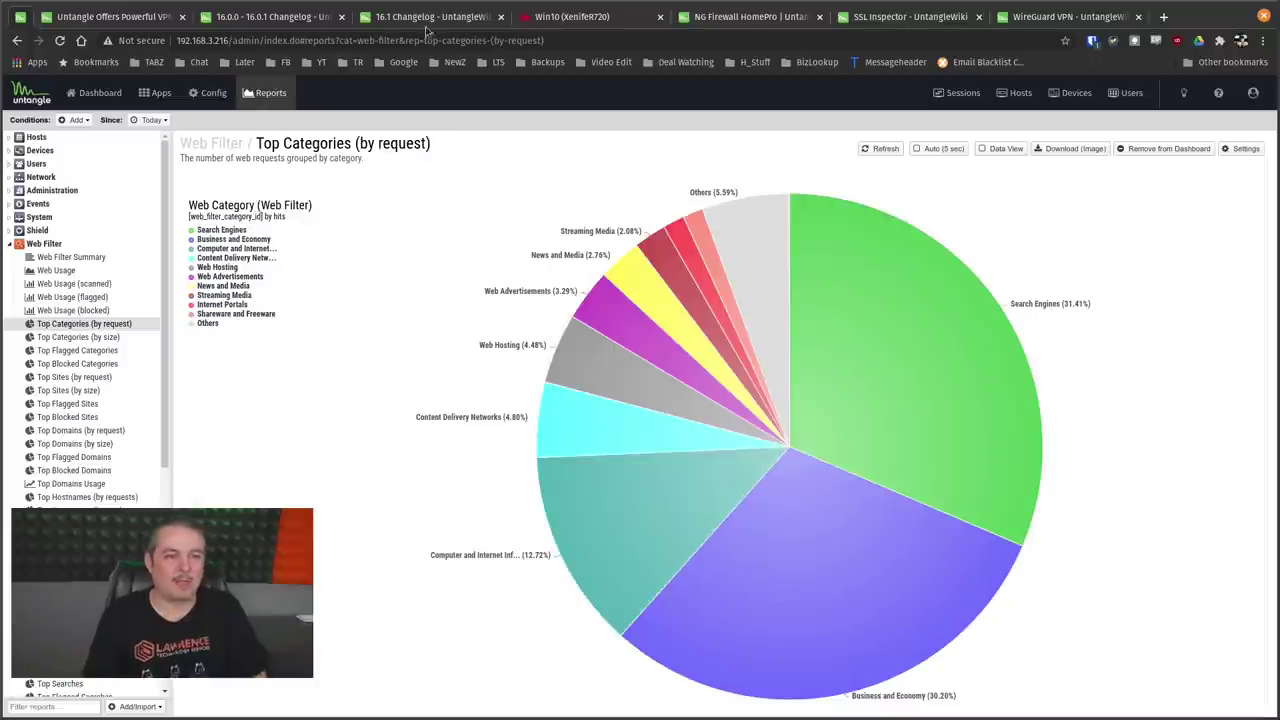
left_click(301, 14)
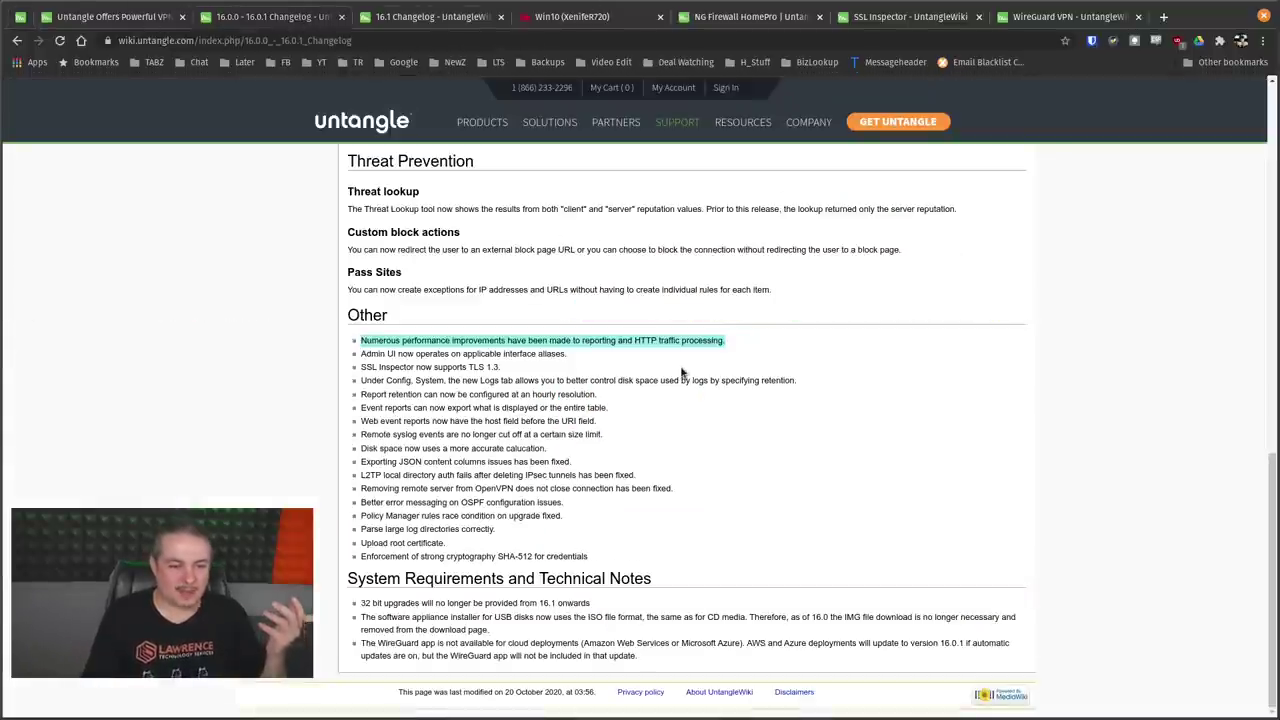
triple_click(415, 557)
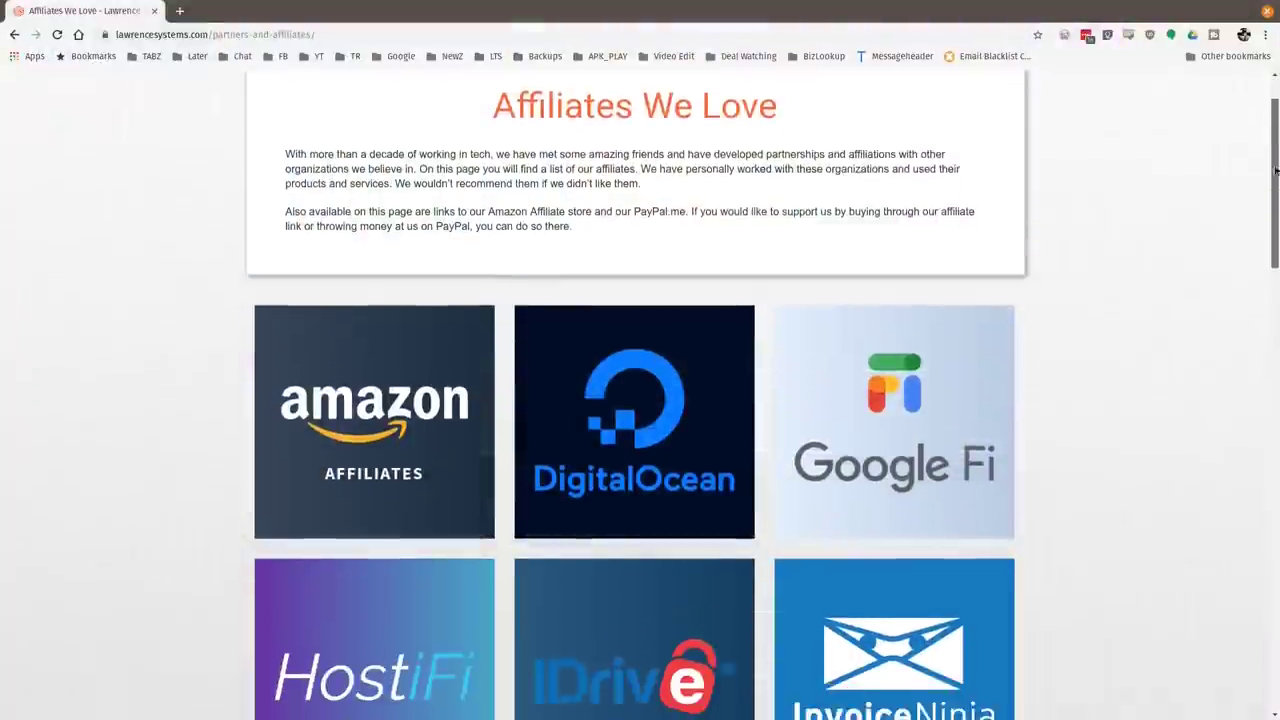
Step: Scroll down to the HostiFi, IDrive, Invoice Ninja, Linode, Netgate, PayPal and TechSupply Direct tiles
scroll(1263, 277, "down", 5)
scroll(1263, 277, "down", 5)
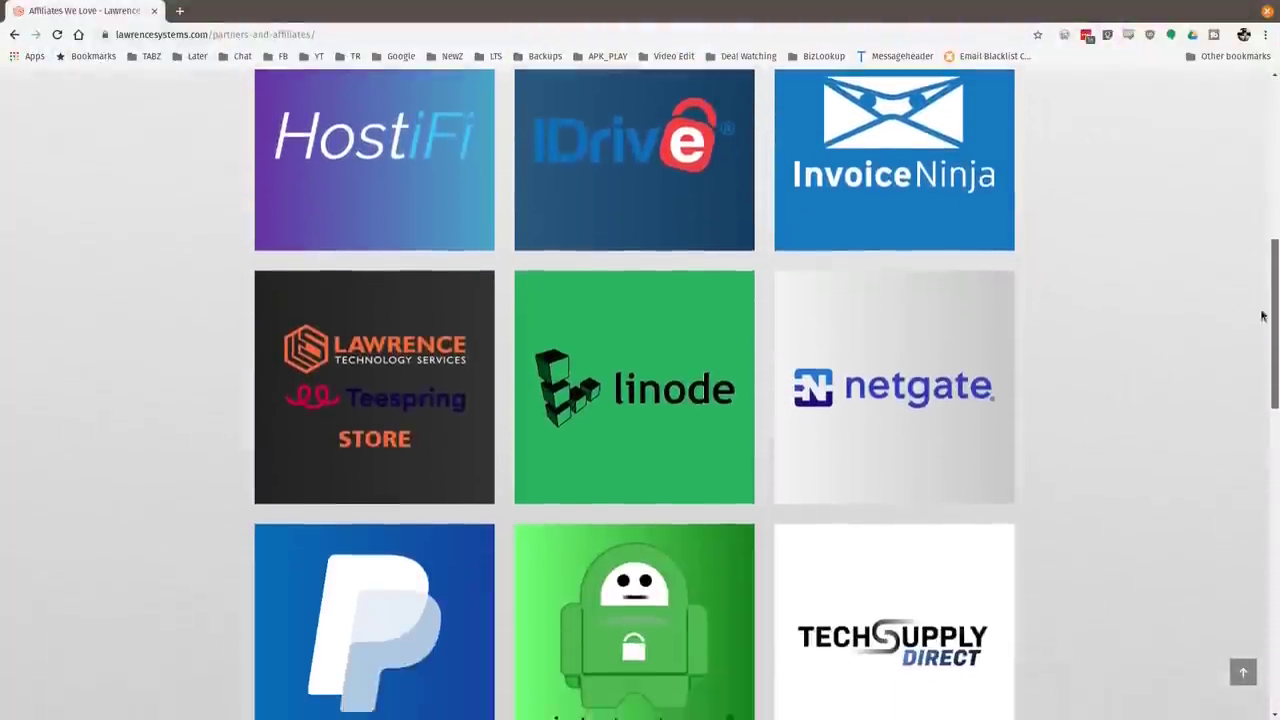